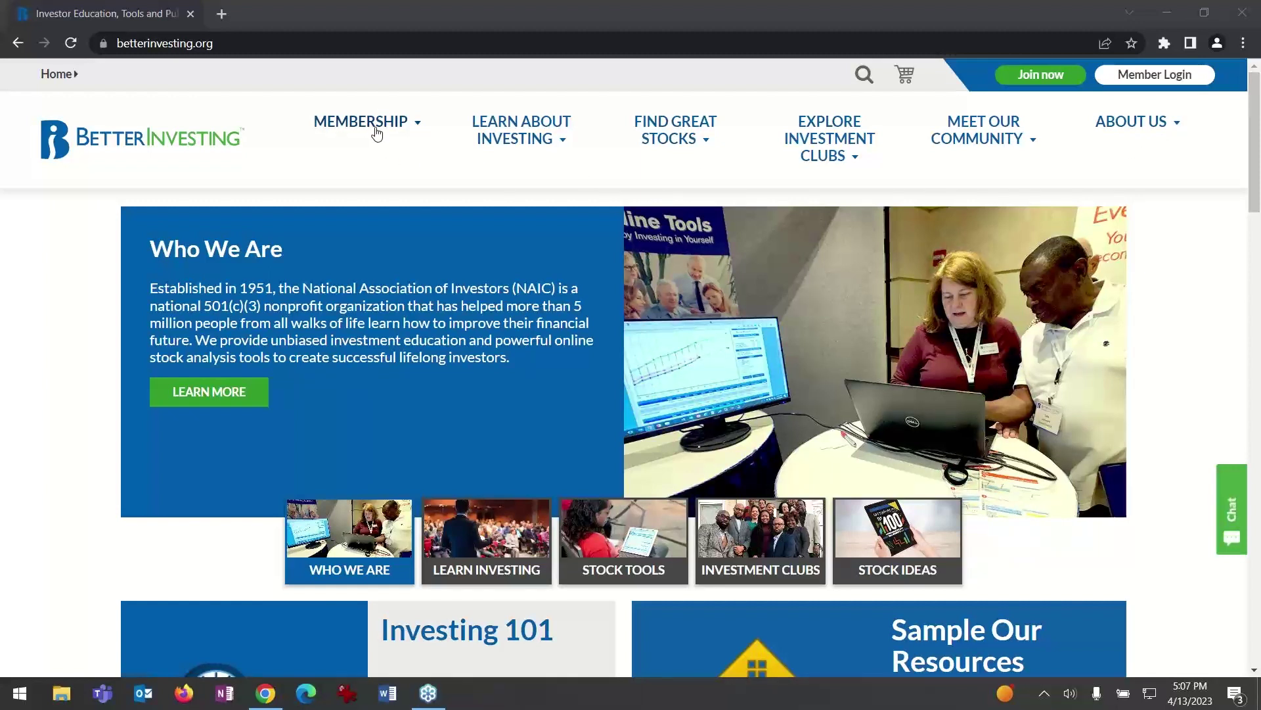
Step: Go to Investor Education Articles from the Learn About Investing menu
{"action": "left_click", "coordinate": [550, 141]}
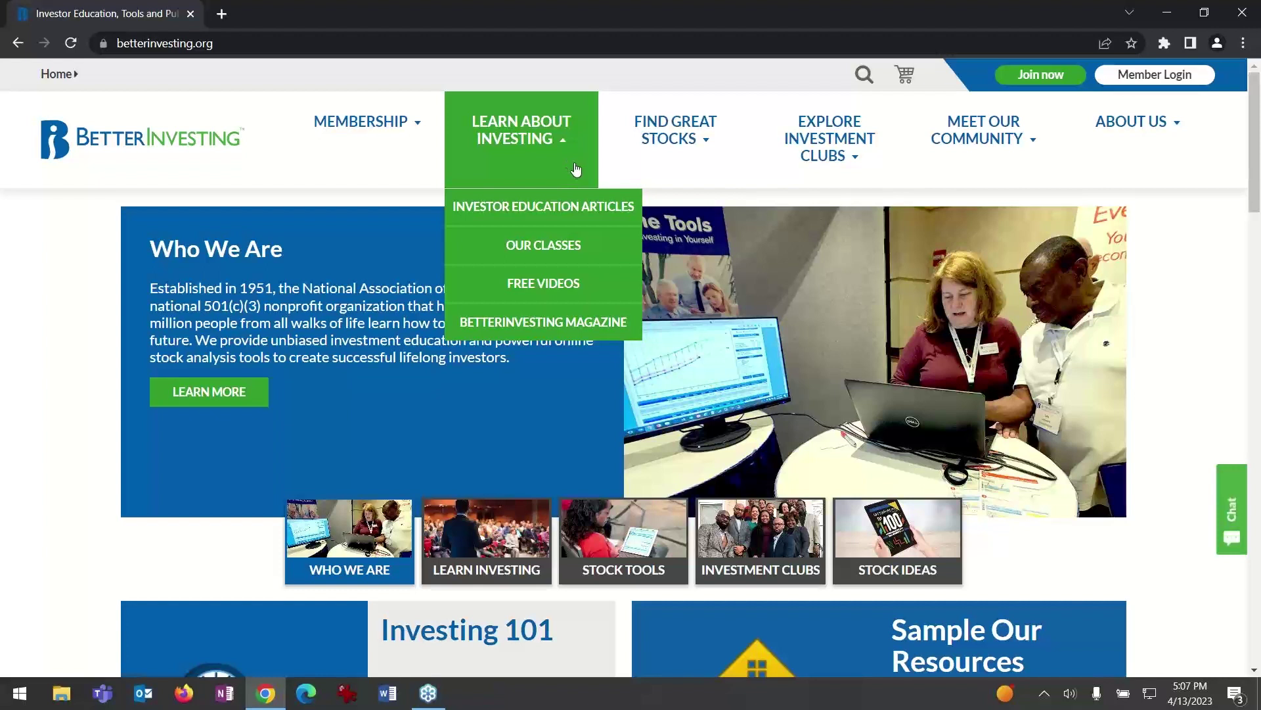
{"action": "left_click", "coordinate": [622, 224]}
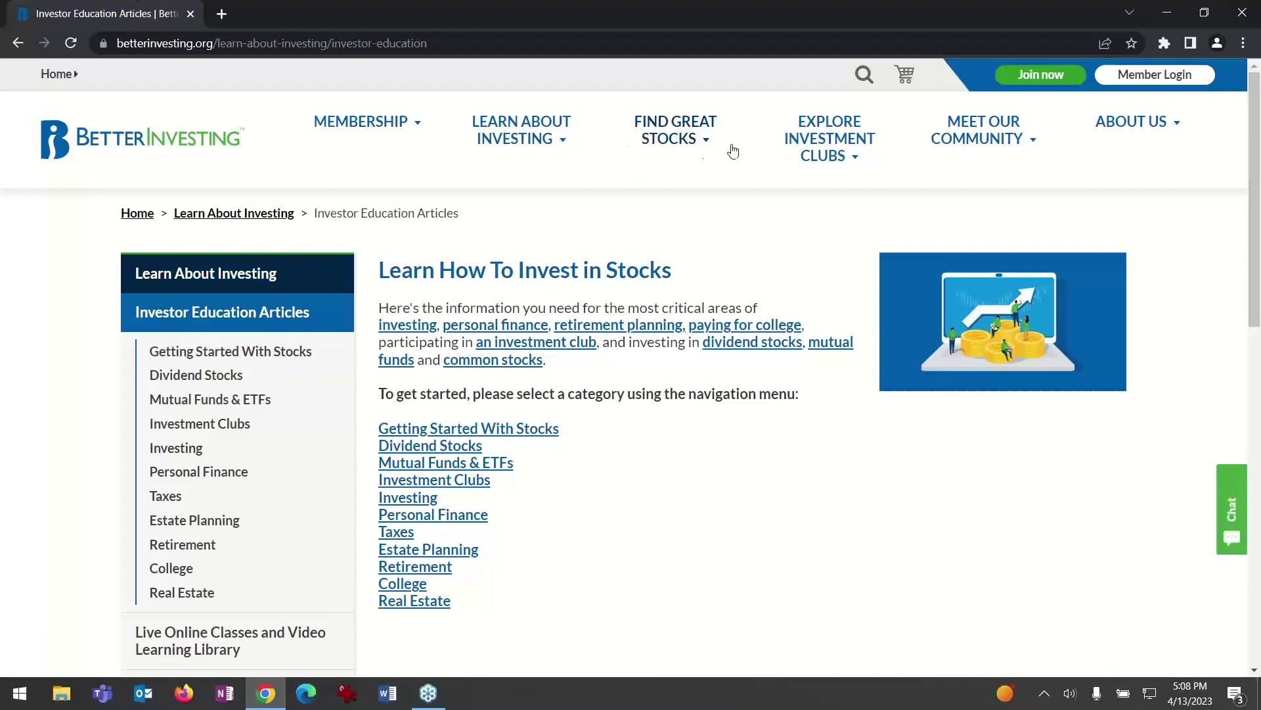
Step: Reach Create a Club Accounting Structure via How to Start an Investment Club and Form Your Investment Club
{"action": "left_click", "coordinate": [844, 159]}
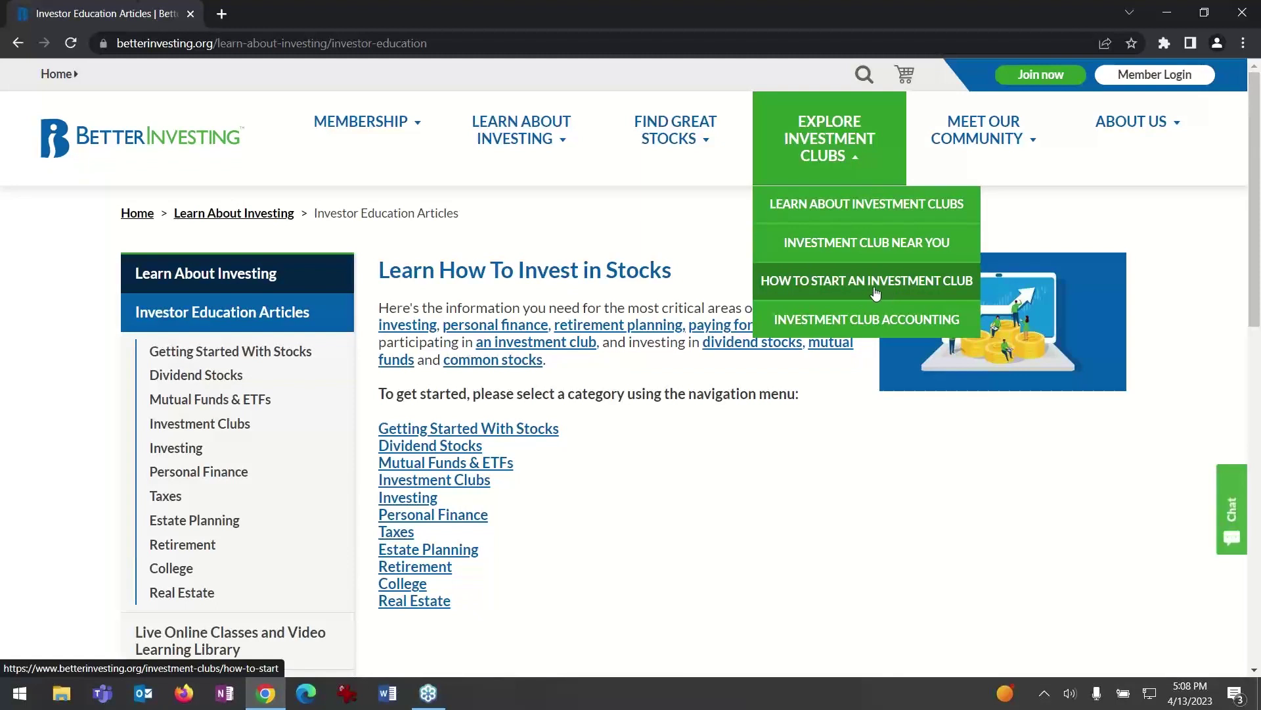
{"action": "left_click", "coordinate": [919, 297]}
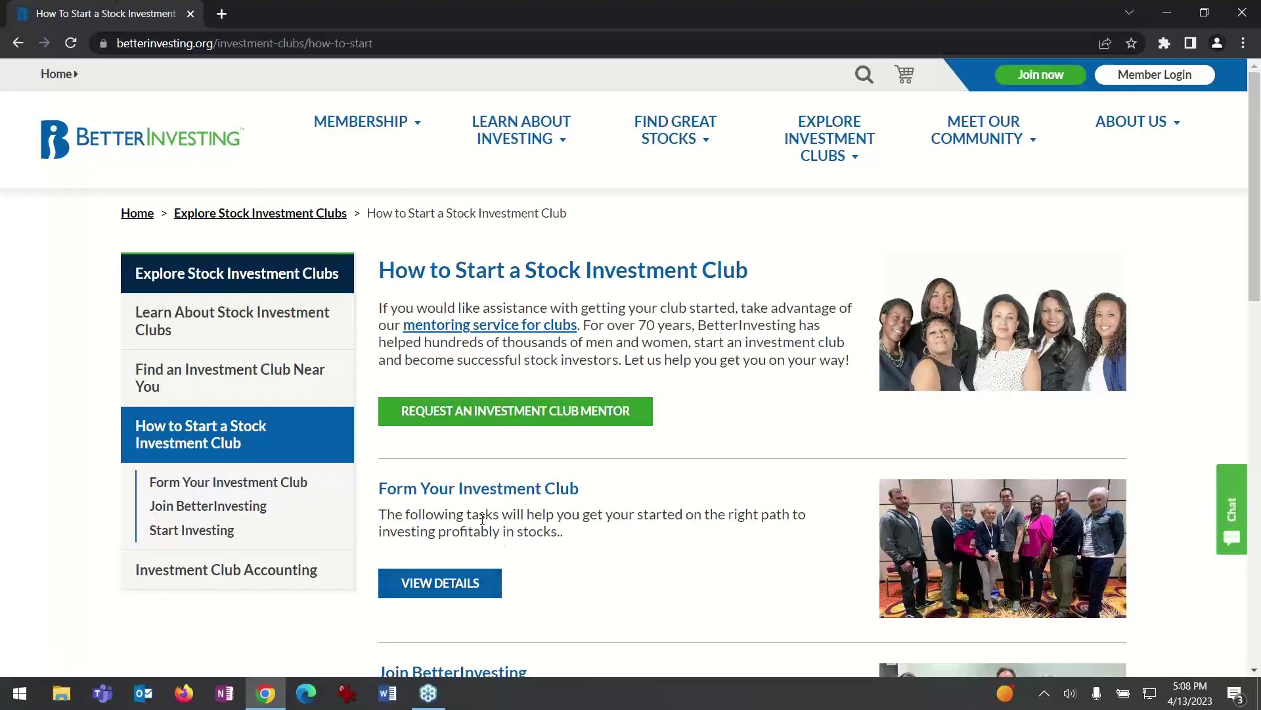
{"action": "left_click", "coordinate": [464, 586]}
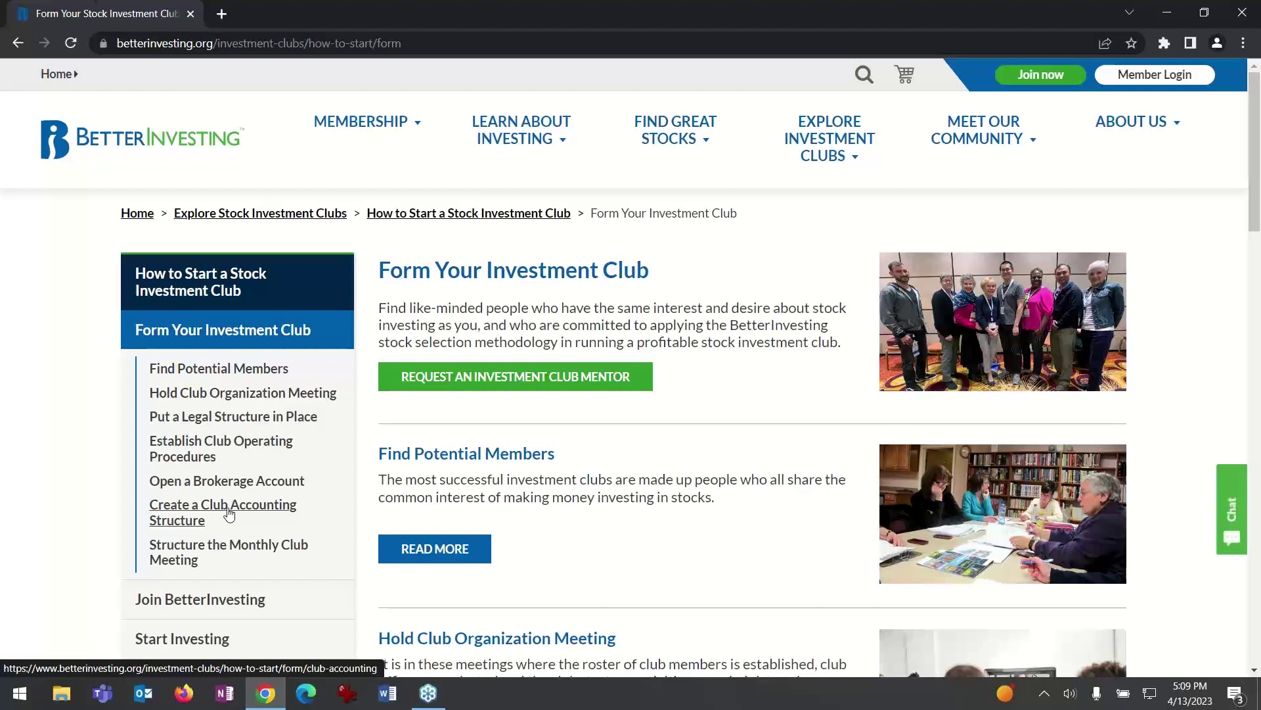
{"action": "left_click", "coordinate": [228, 512]}
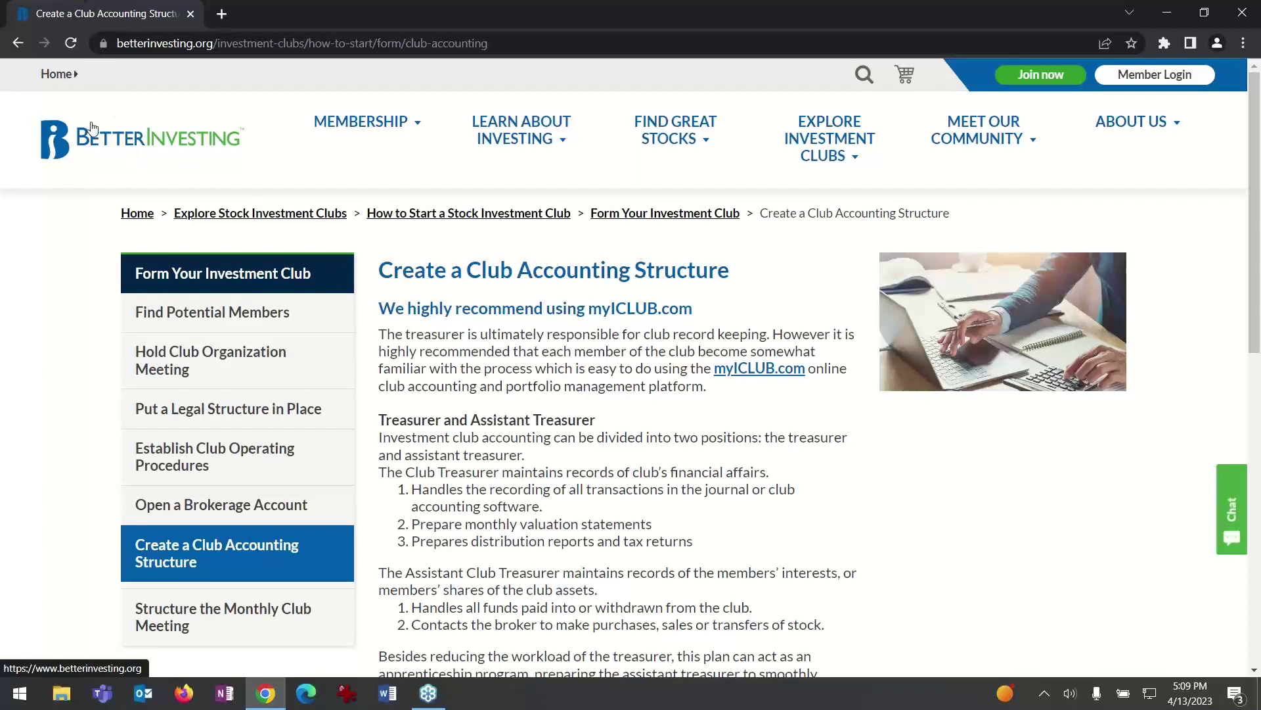
Step: From the home page, open Our Local Chapters and pick the Alabama/Emerald Coast Chapter
{"action": "left_click", "coordinate": [112, 139]}
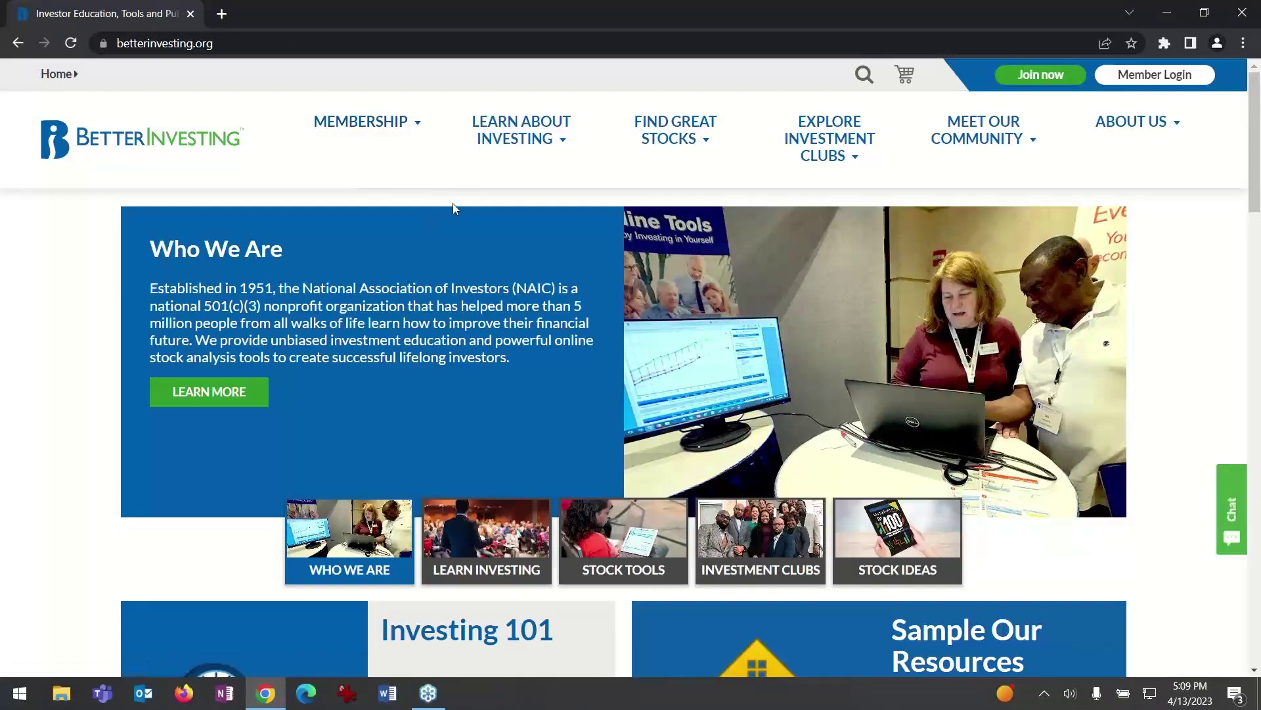
{"action": "left_click", "coordinate": [1002, 145]}
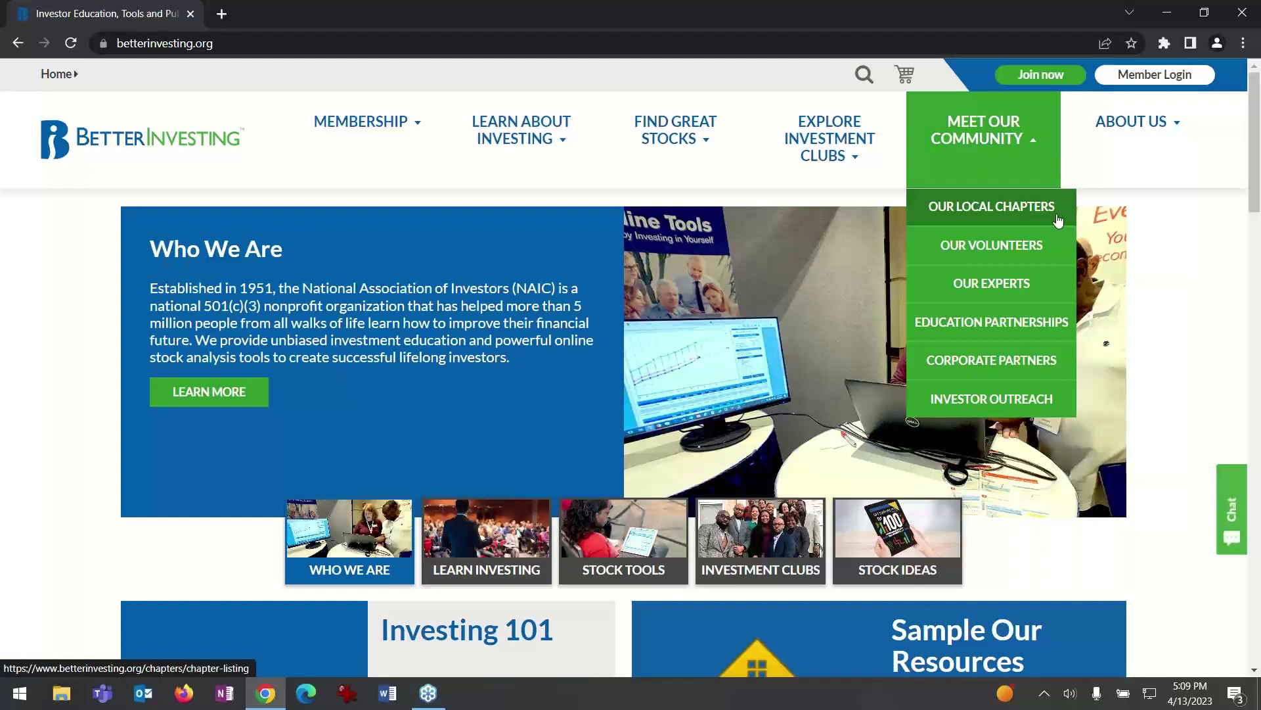
{"action": "left_click", "coordinate": [1058, 220]}
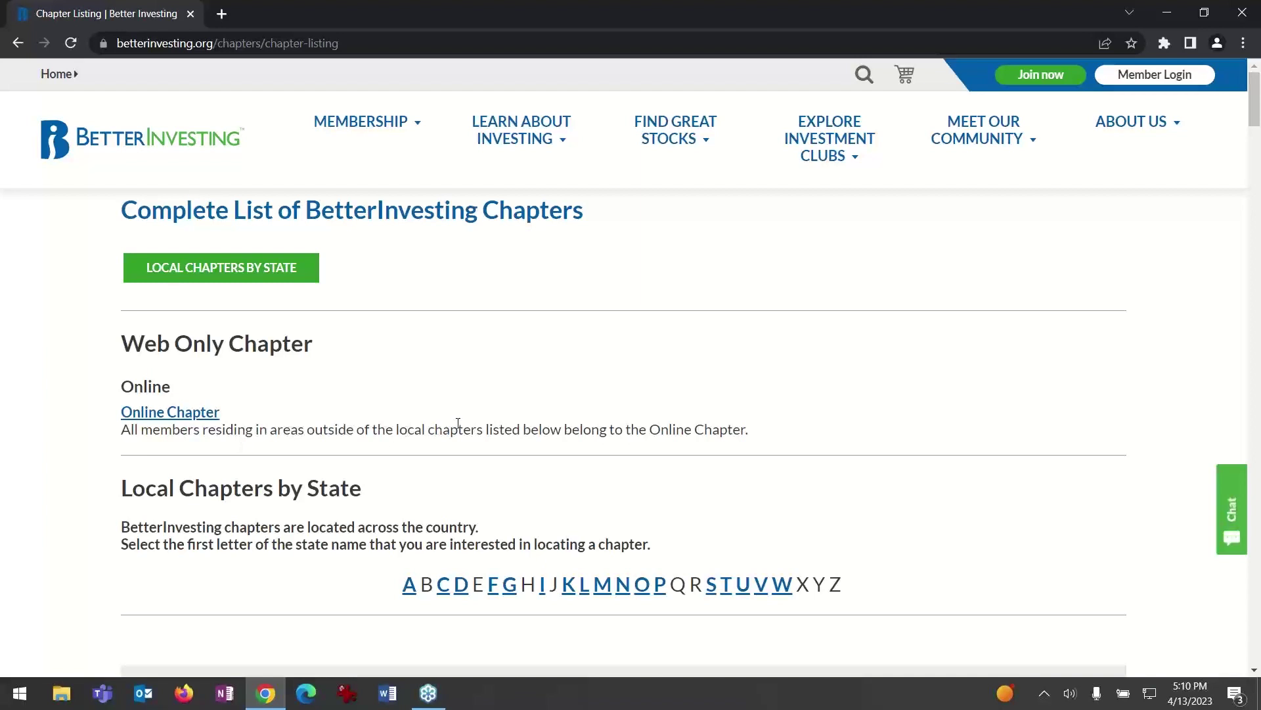
{"action": "scroll", "coordinate": [457, 424], "scroll_direction": "down", "scroll_amount": 2}
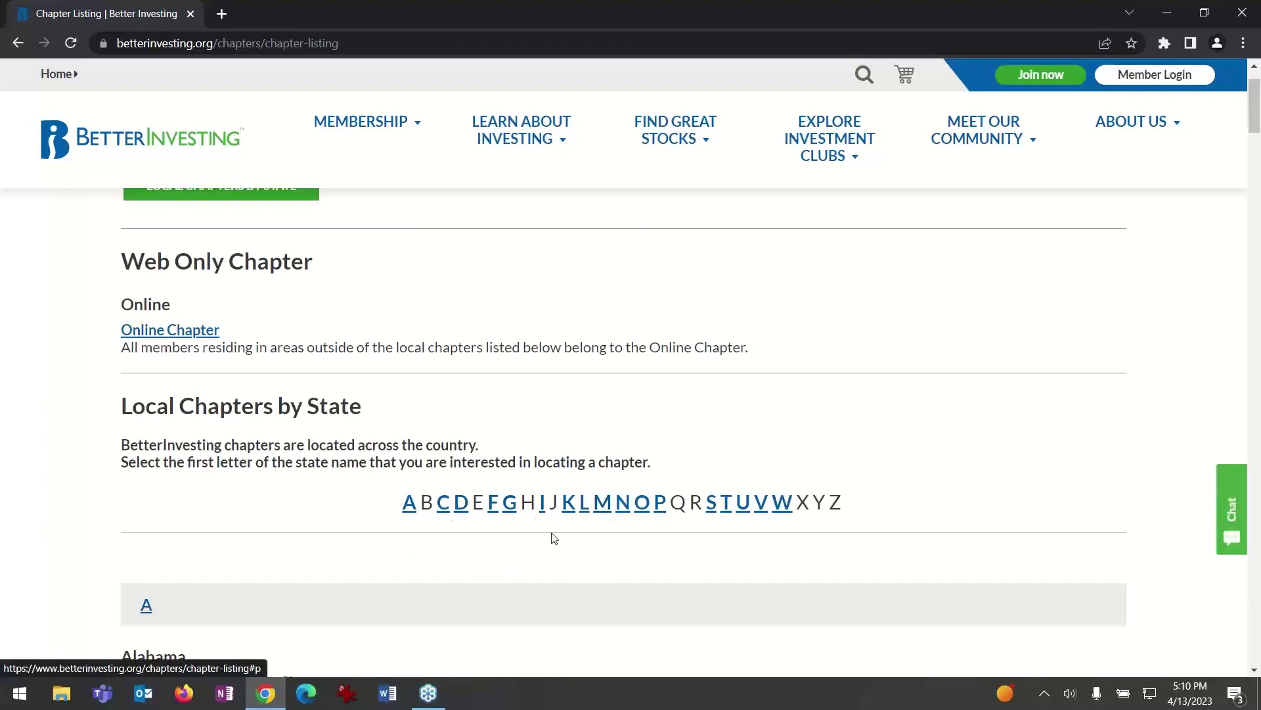
{"action": "scroll", "coordinate": [468, 549], "scroll_direction": "down", "scroll_amount": 2}
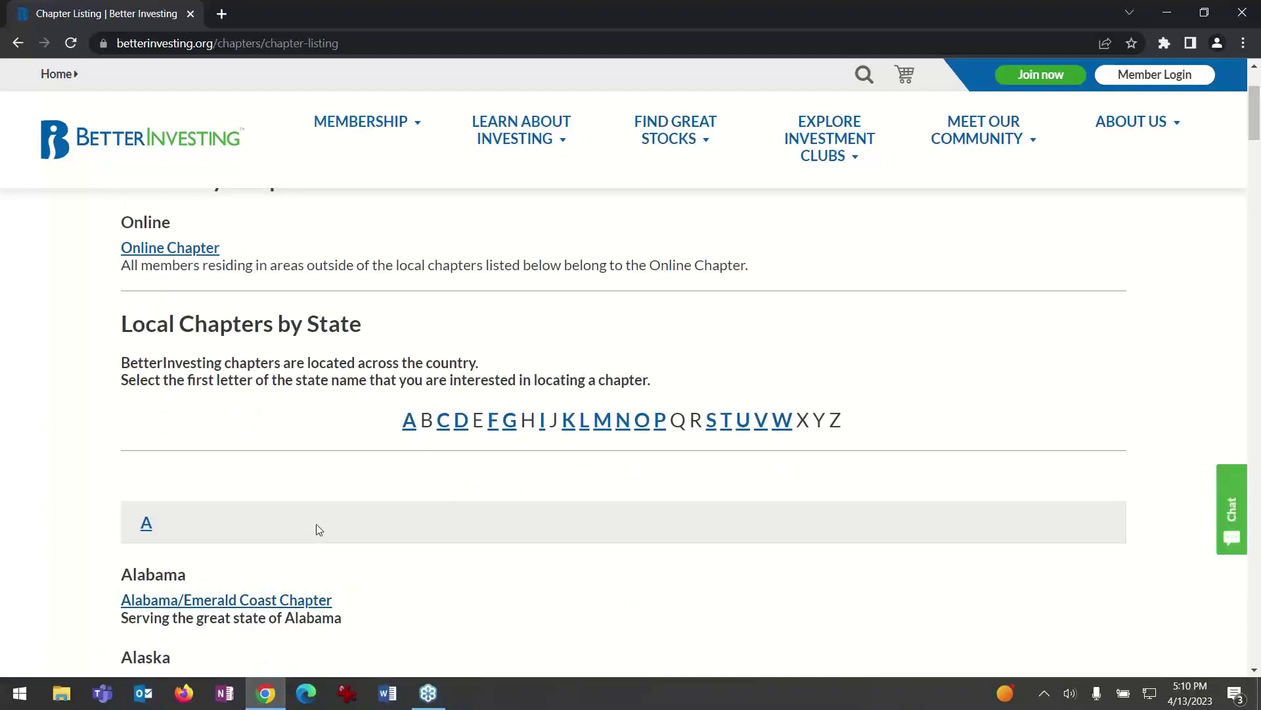
{"action": "left_click", "coordinate": [237, 601]}
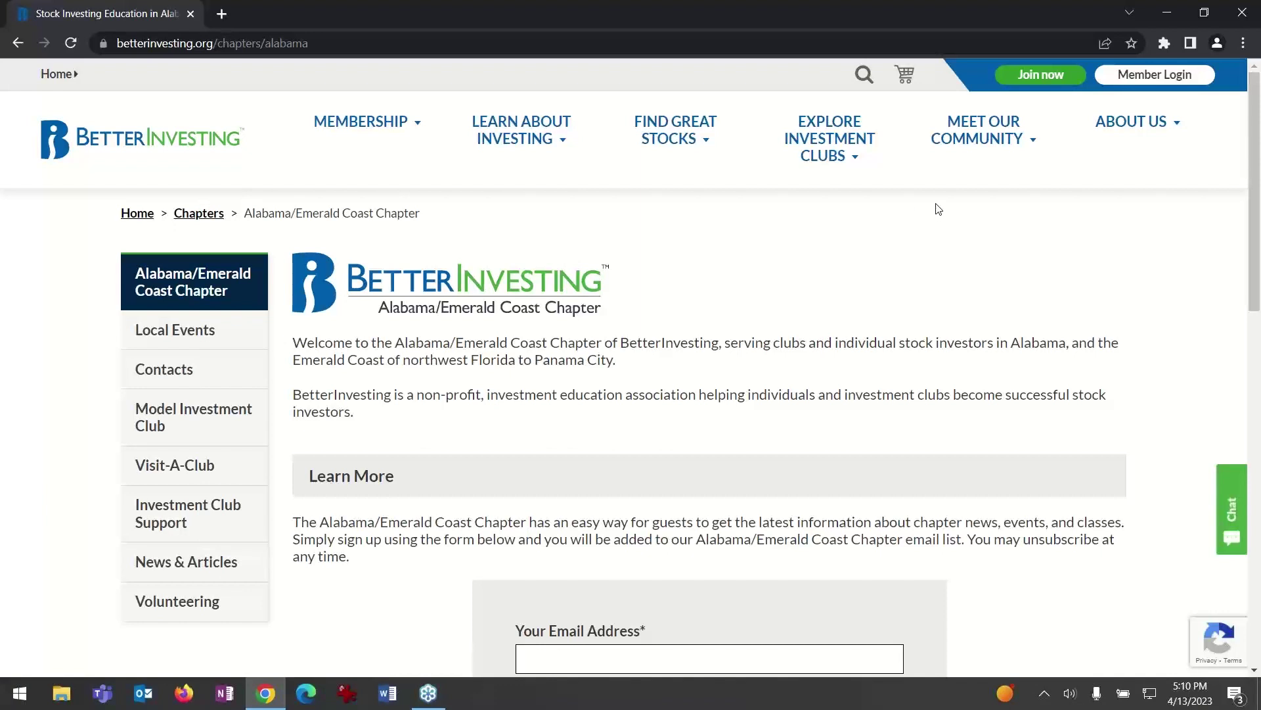
Step: Open Corporate Partners from Meet Our Community and browse partners like Aflac and Duke Energy
{"action": "left_click", "coordinate": [1037, 148]}
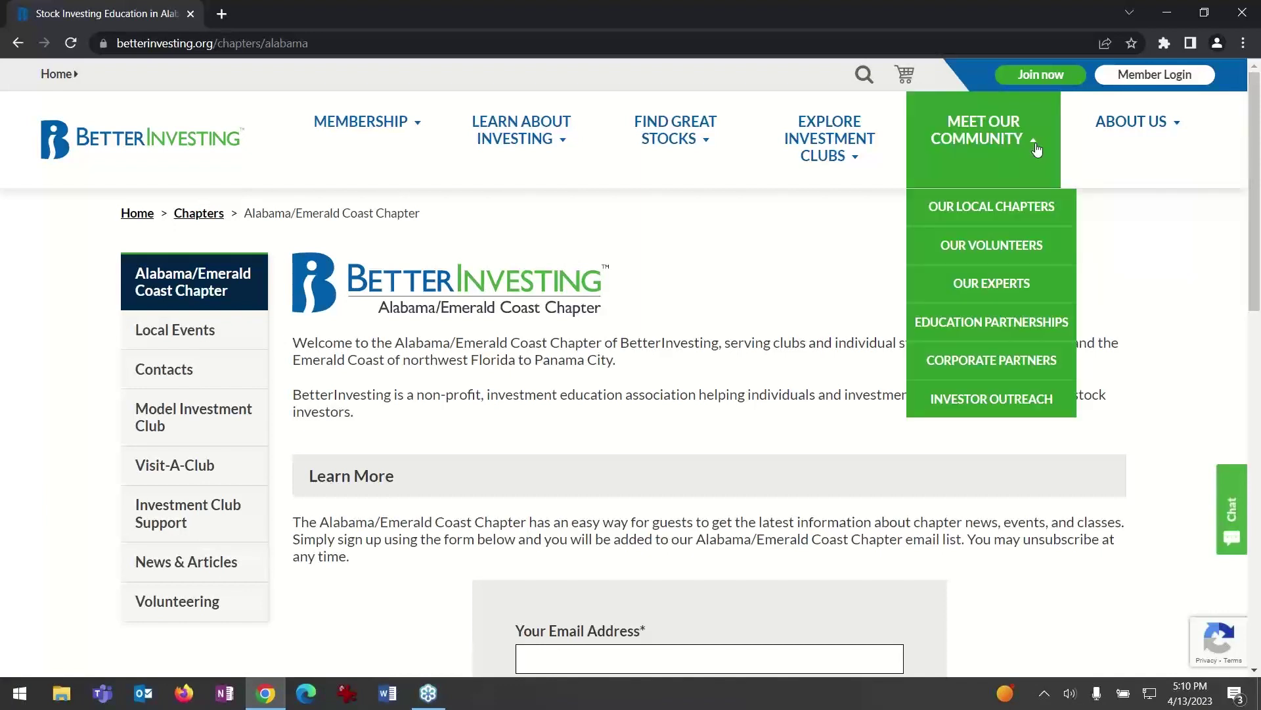
{"action": "left_click", "coordinate": [1061, 361]}
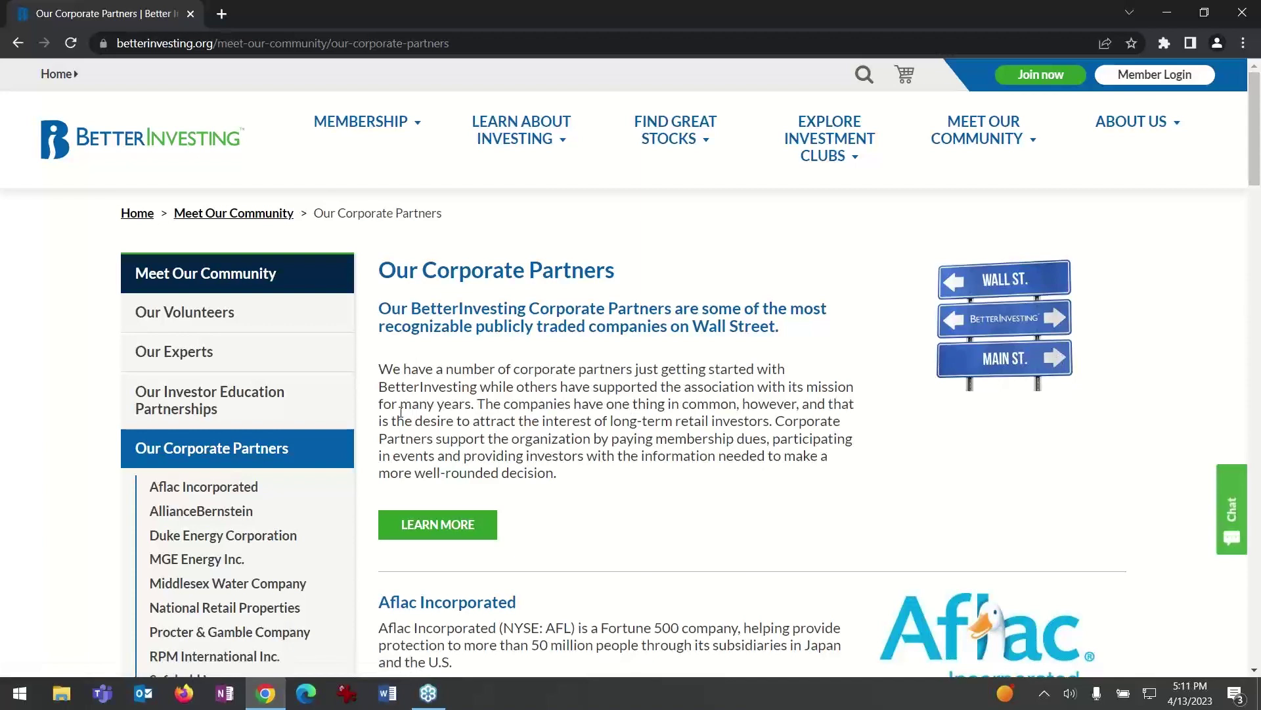
{"action": "scroll", "coordinate": [400, 415], "scroll_direction": "down", "scroll_amount": 1}
{"action": "scroll", "coordinate": [399, 412], "scroll_direction": "down", "scroll_amount": 1}
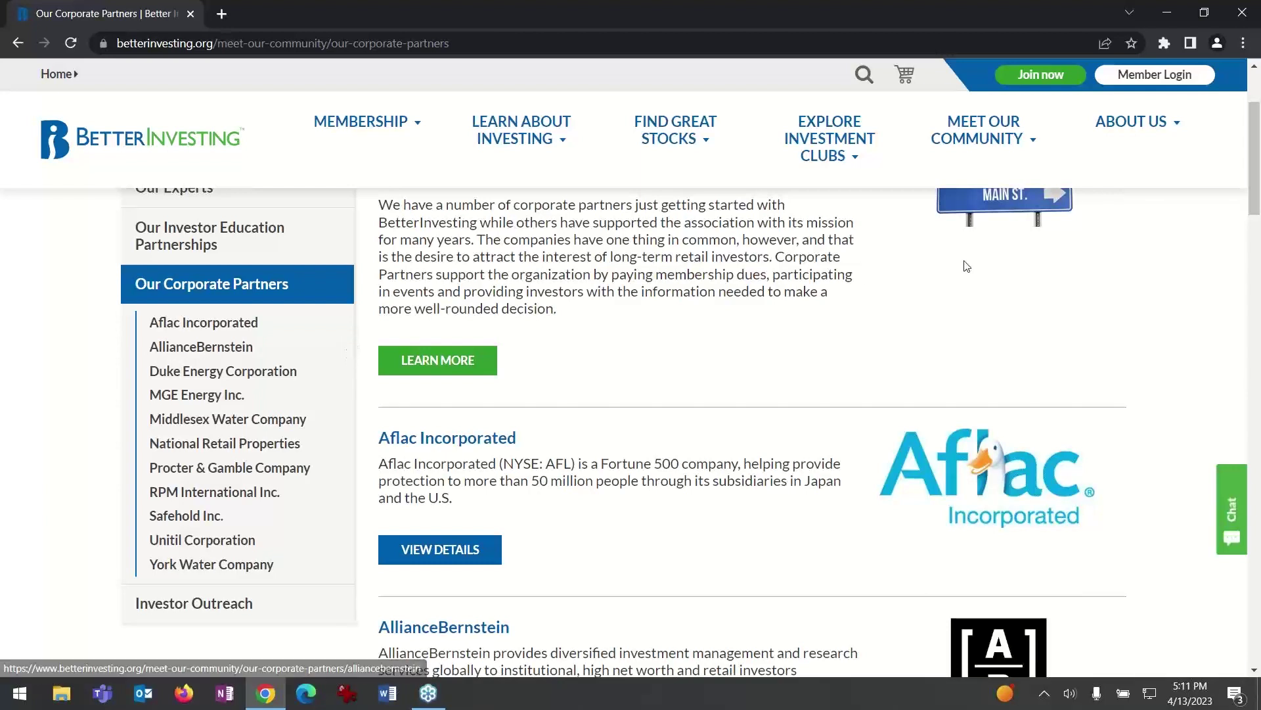
{"action": "left_click", "coordinate": [1133, 136]}
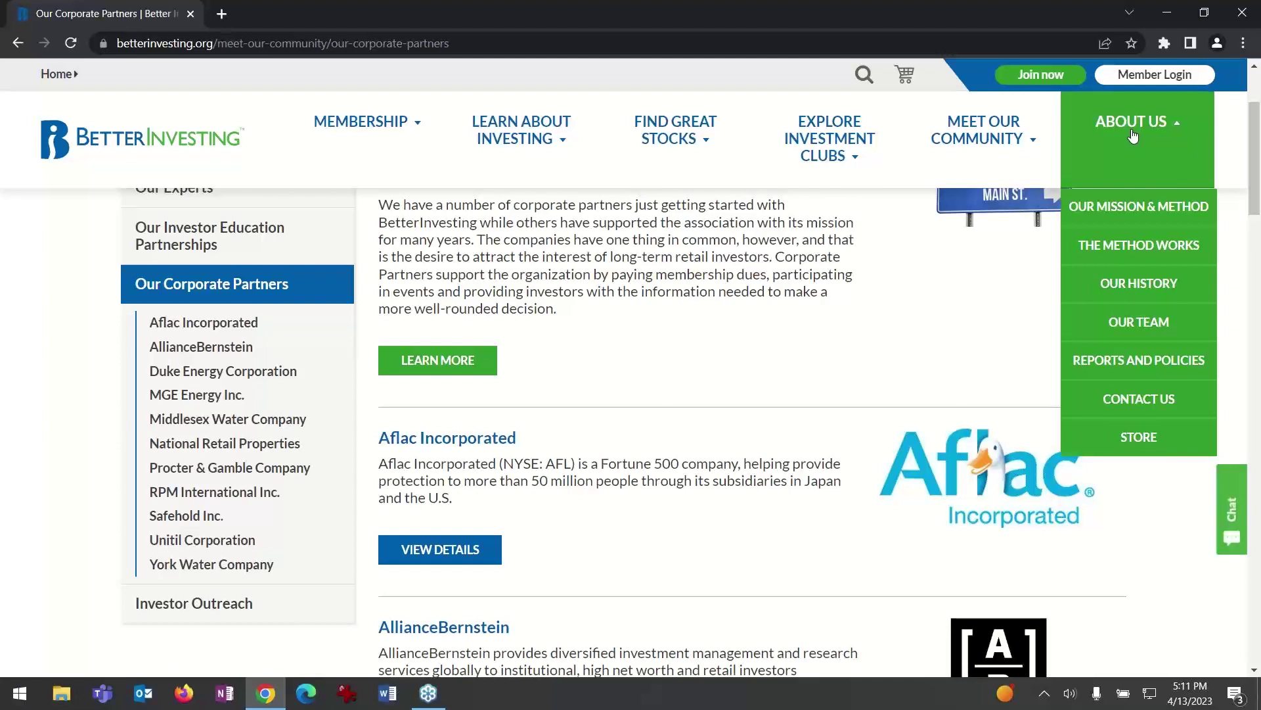
Step: Read Our Mission & Method down to Methodology, then view the Our Team page
{"action": "left_click", "coordinate": [1195, 224]}
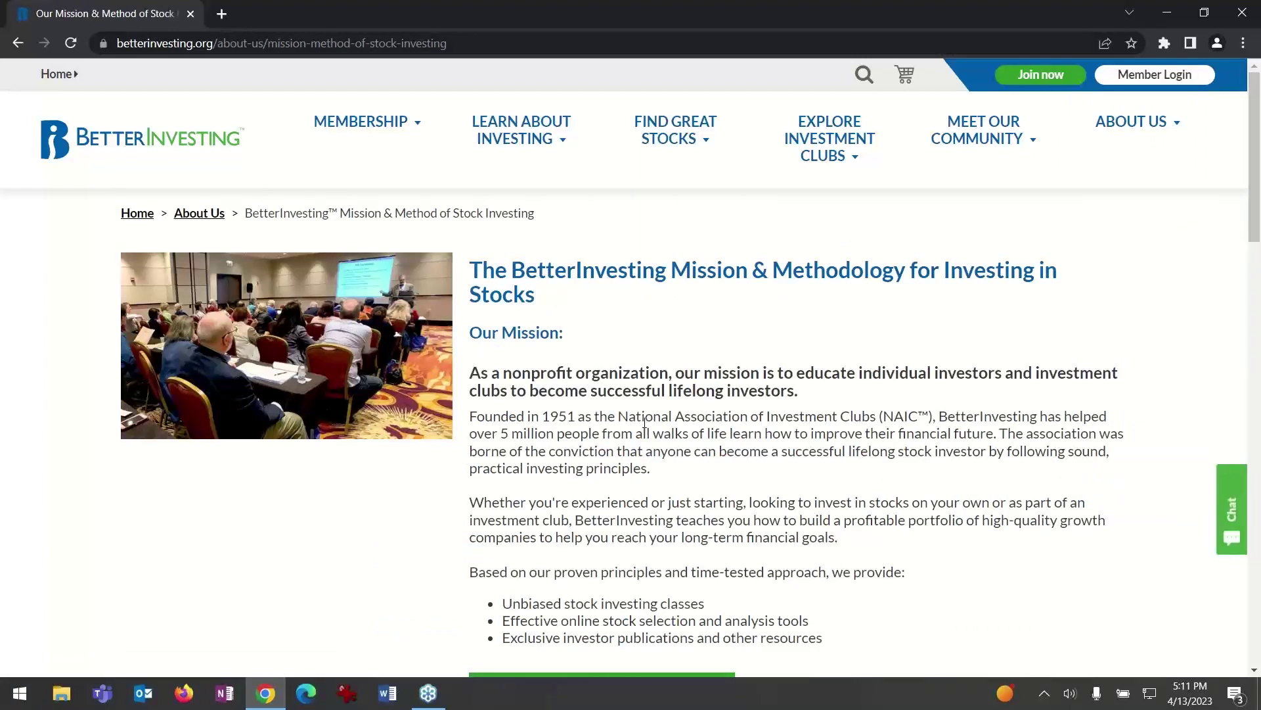
{"action": "scroll", "coordinate": [645, 424], "scroll_direction": "down", "scroll_amount": 3}
{"action": "scroll", "coordinate": [575, 457], "scroll_direction": "down", "scroll_amount": 2}
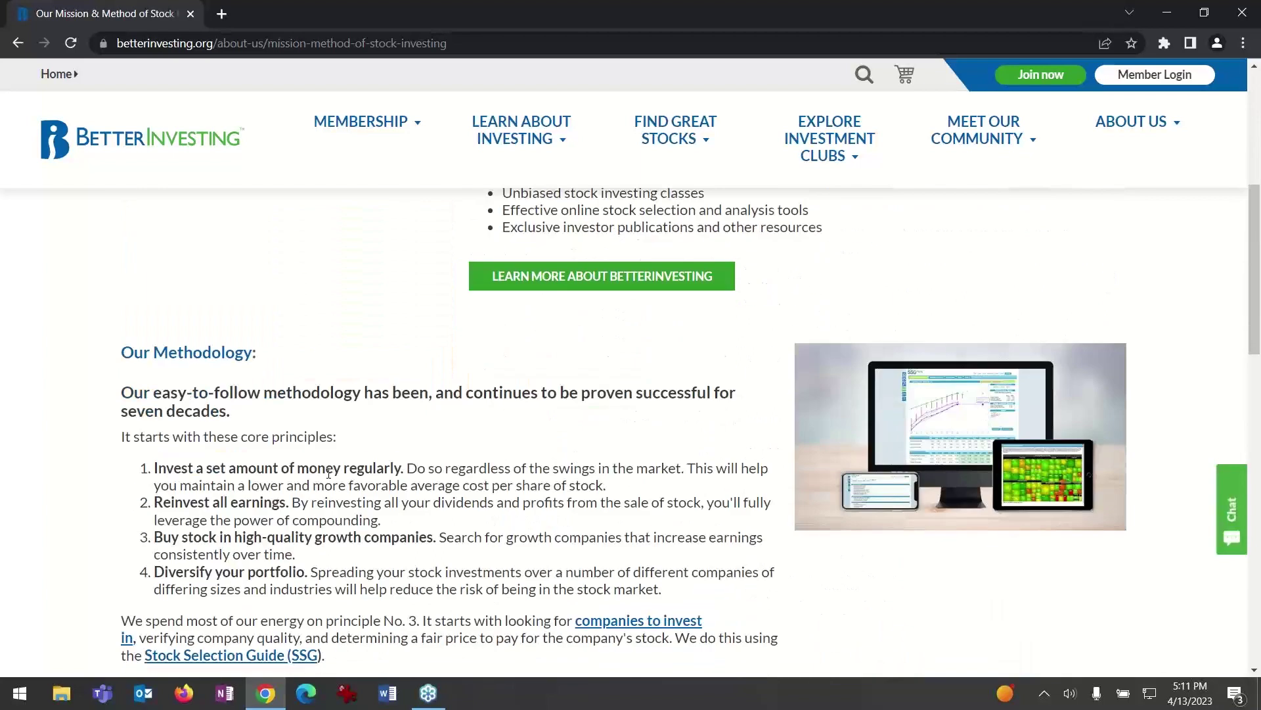
{"action": "scroll", "coordinate": [329, 473], "scroll_direction": "down", "scroll_amount": 1}
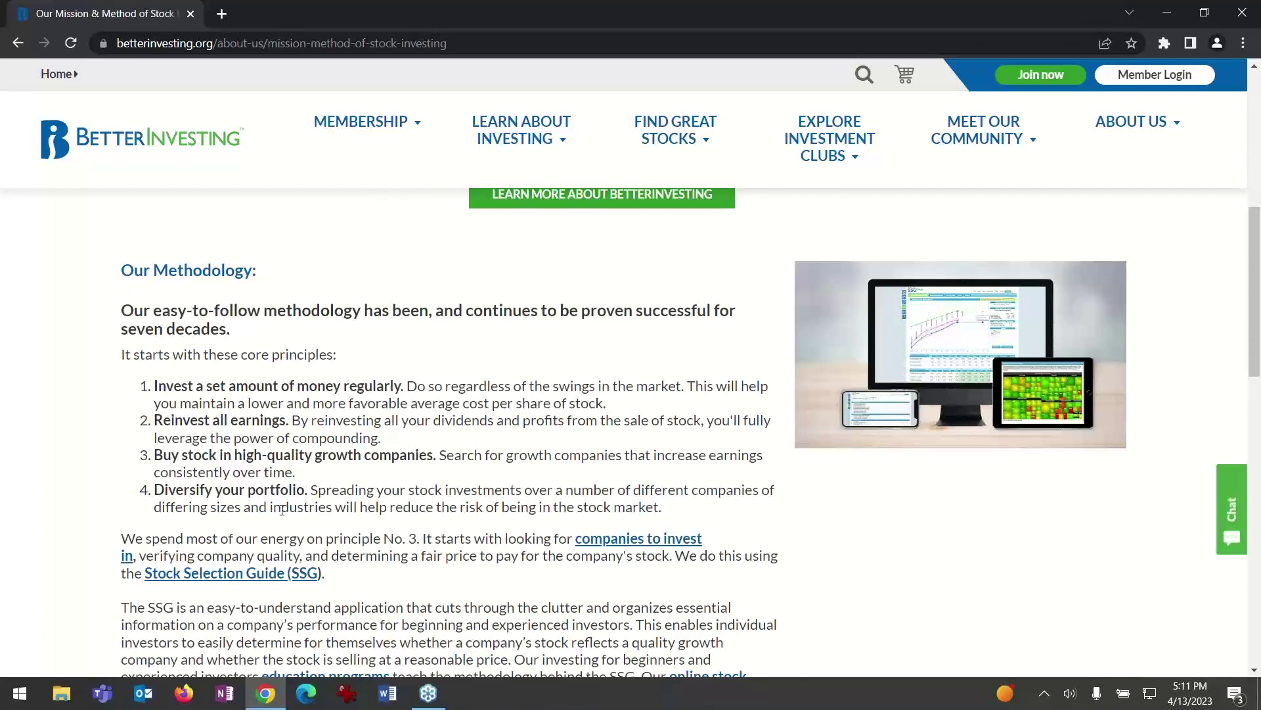
{"action": "left_click", "coordinate": [1152, 147]}
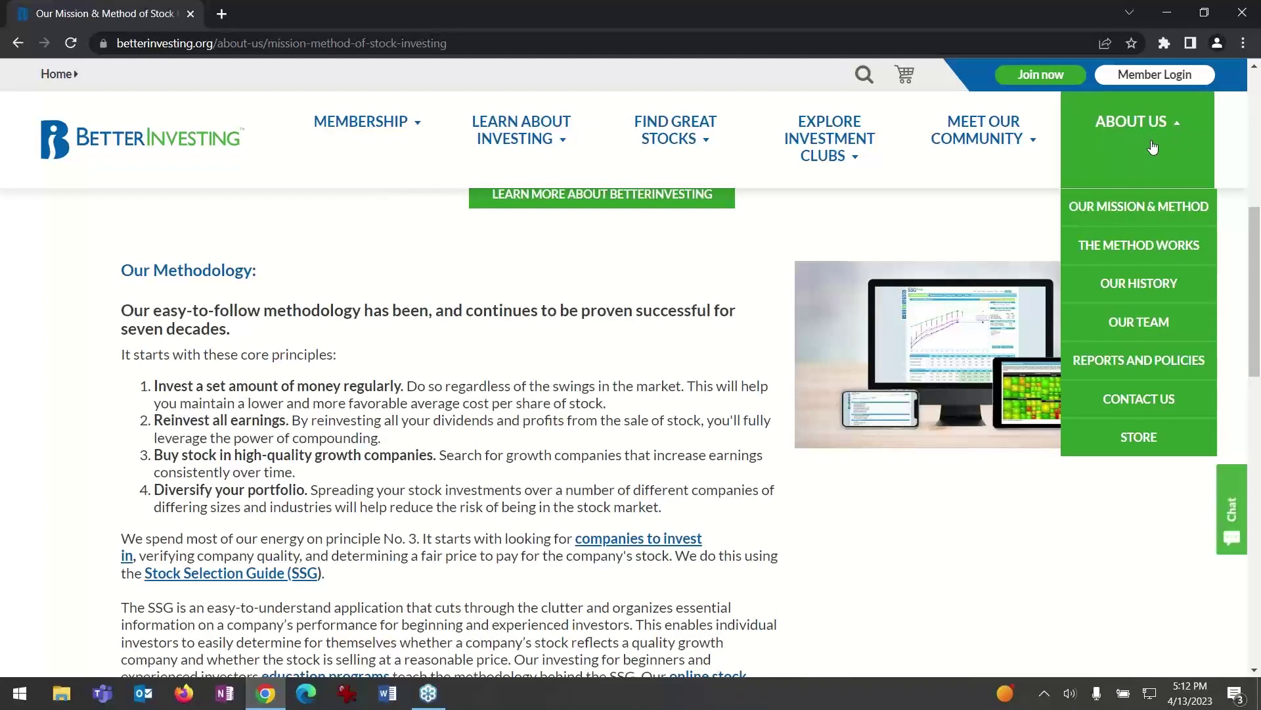
{"action": "left_click", "coordinate": [1186, 324]}
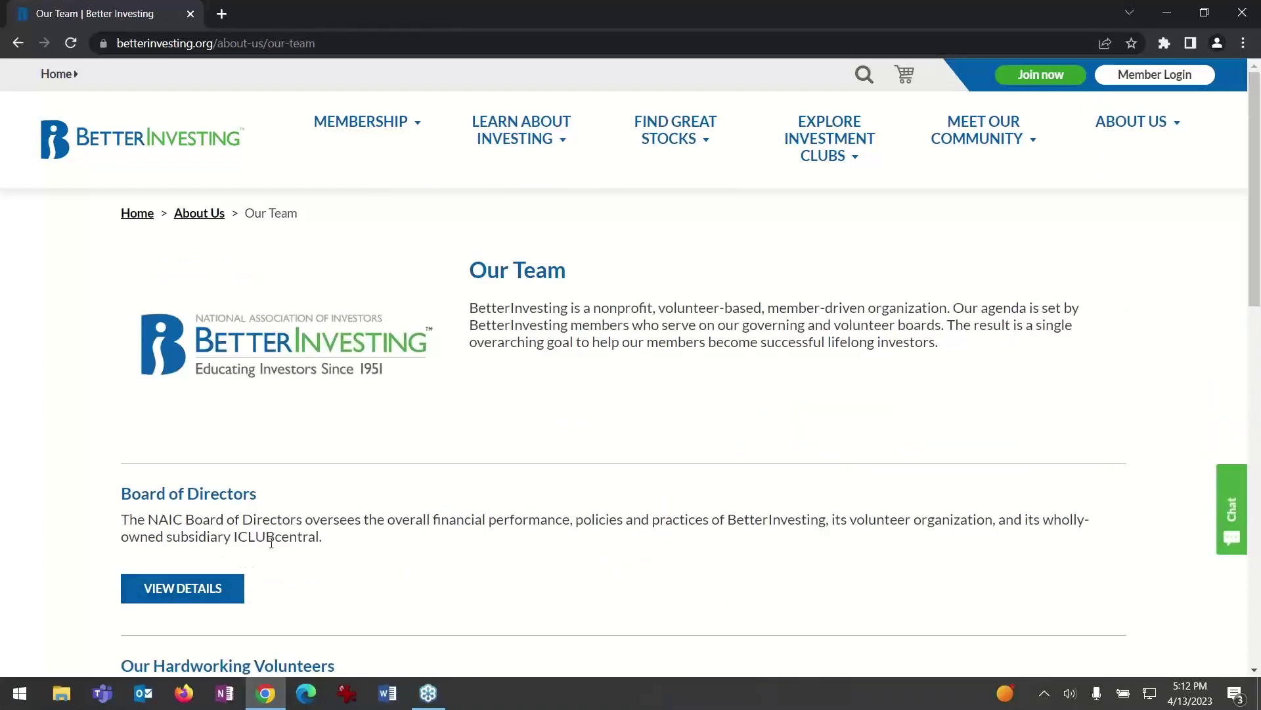
{"action": "scroll", "coordinate": [311, 512], "scroll_direction": "down", "scroll_amount": 1}
{"action": "scroll", "coordinate": [312, 513], "scroll_direction": "down", "scroll_amount": 2}
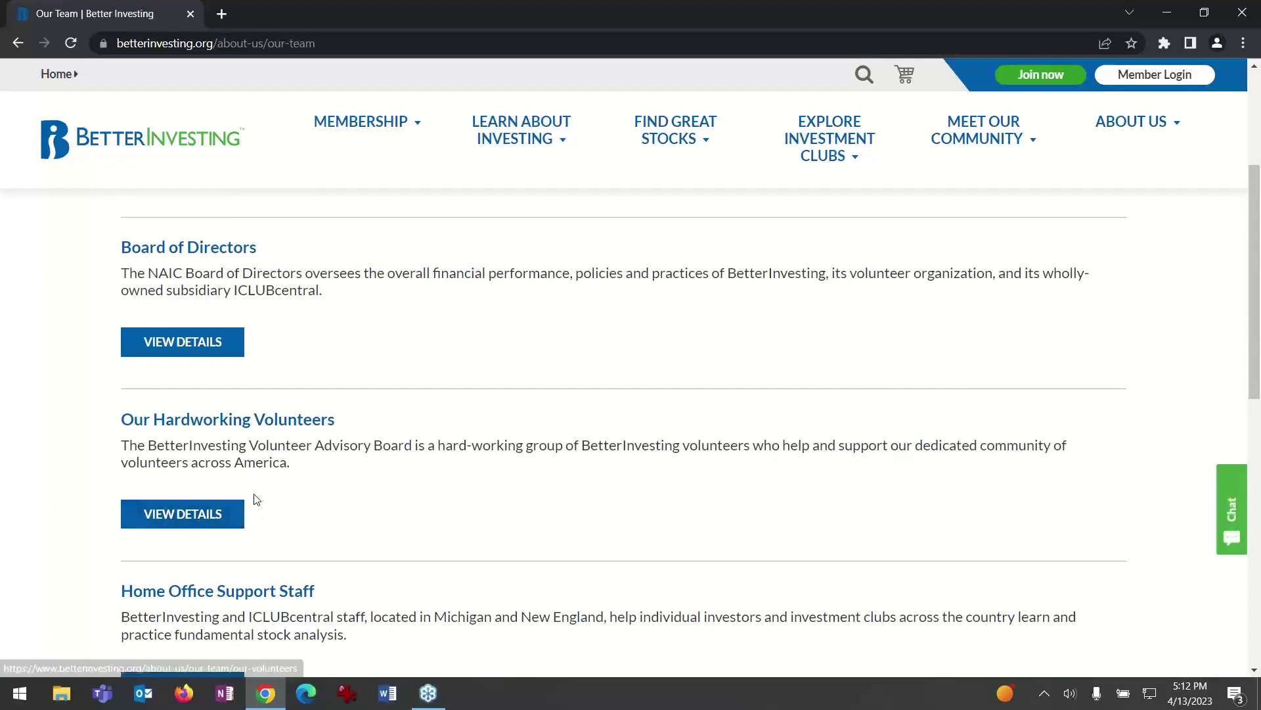
{"action": "scroll", "coordinate": [259, 500], "scroll_direction": "down", "scroll_amount": 1}
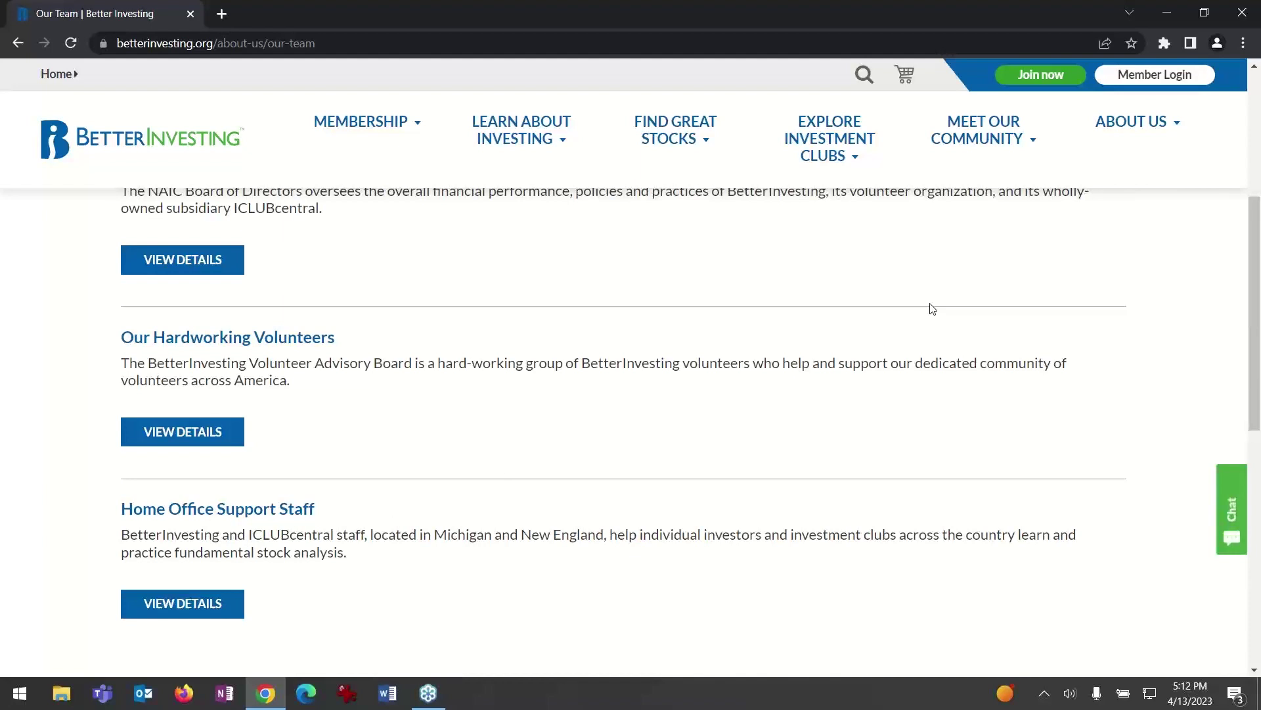
{"action": "left_click", "coordinate": [1173, 129]}
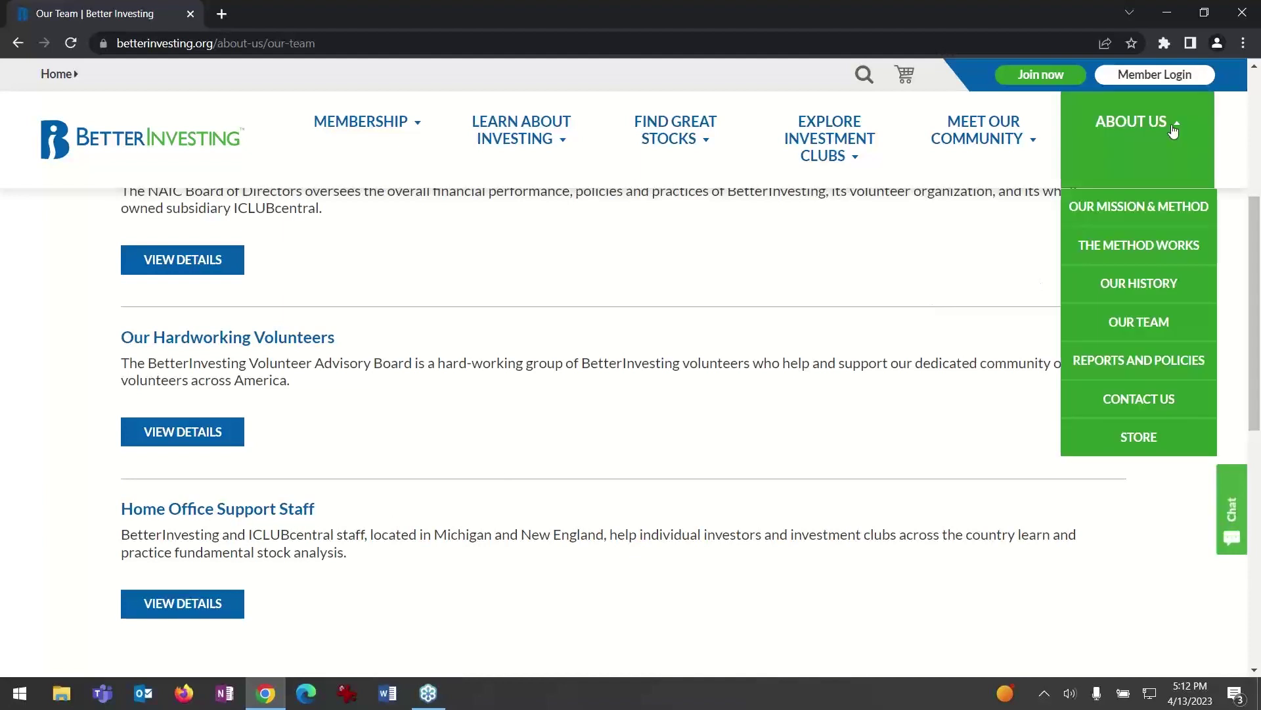
Step: Visit Reports and Policies, then the Store, and open its Membership Options details
{"action": "left_click", "coordinate": [1195, 374]}
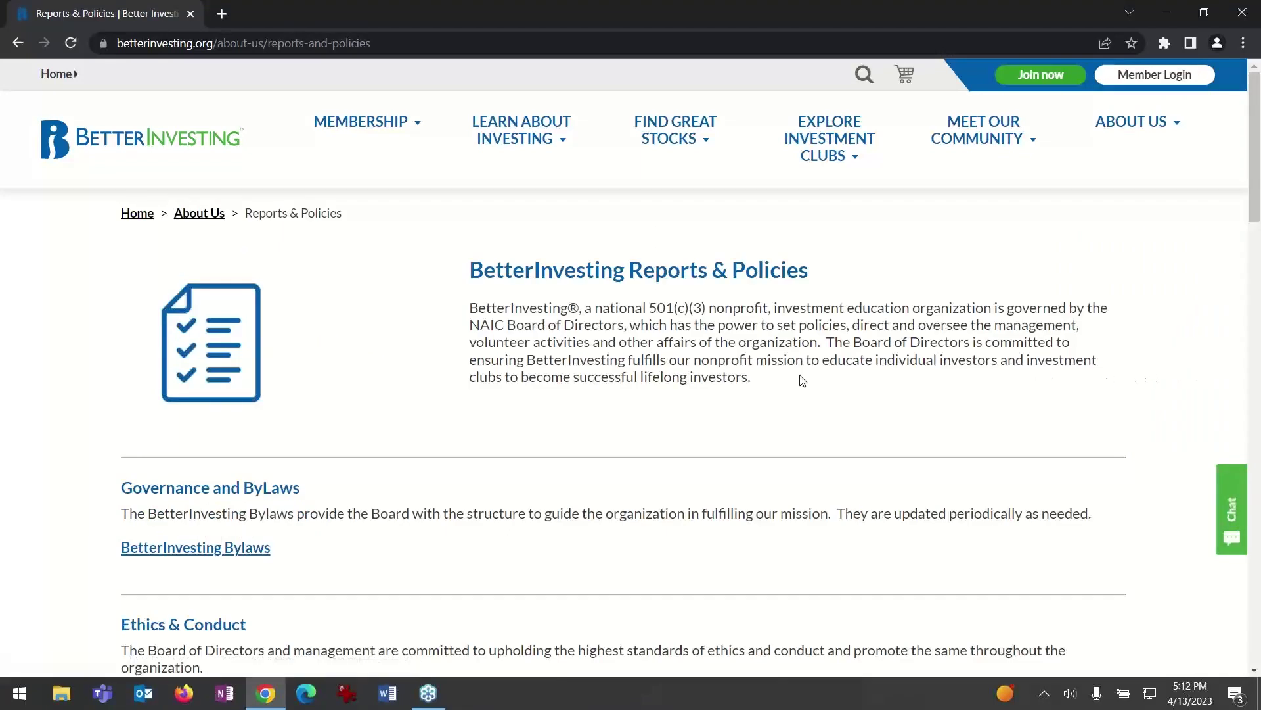
{"action": "scroll", "coordinate": [325, 507], "scroll_direction": "down", "scroll_amount": 2}
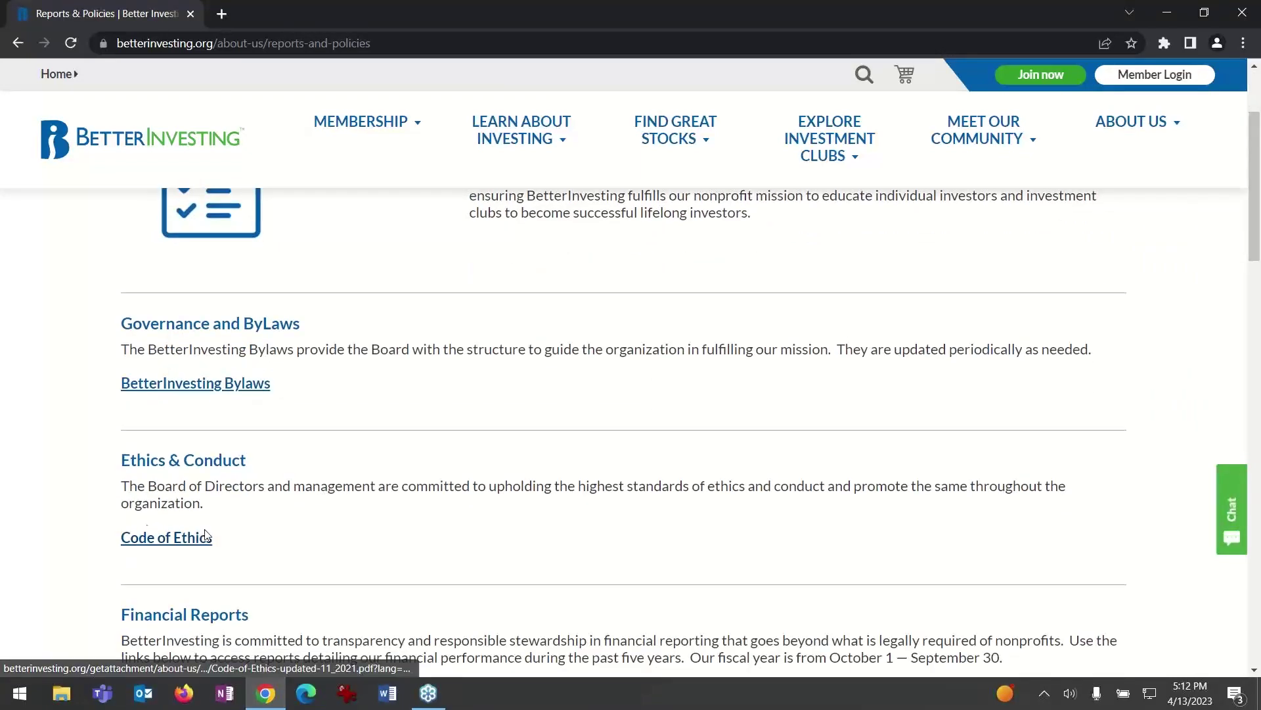
{"action": "scroll", "coordinate": [225, 527], "scroll_direction": "down", "scroll_amount": 3}
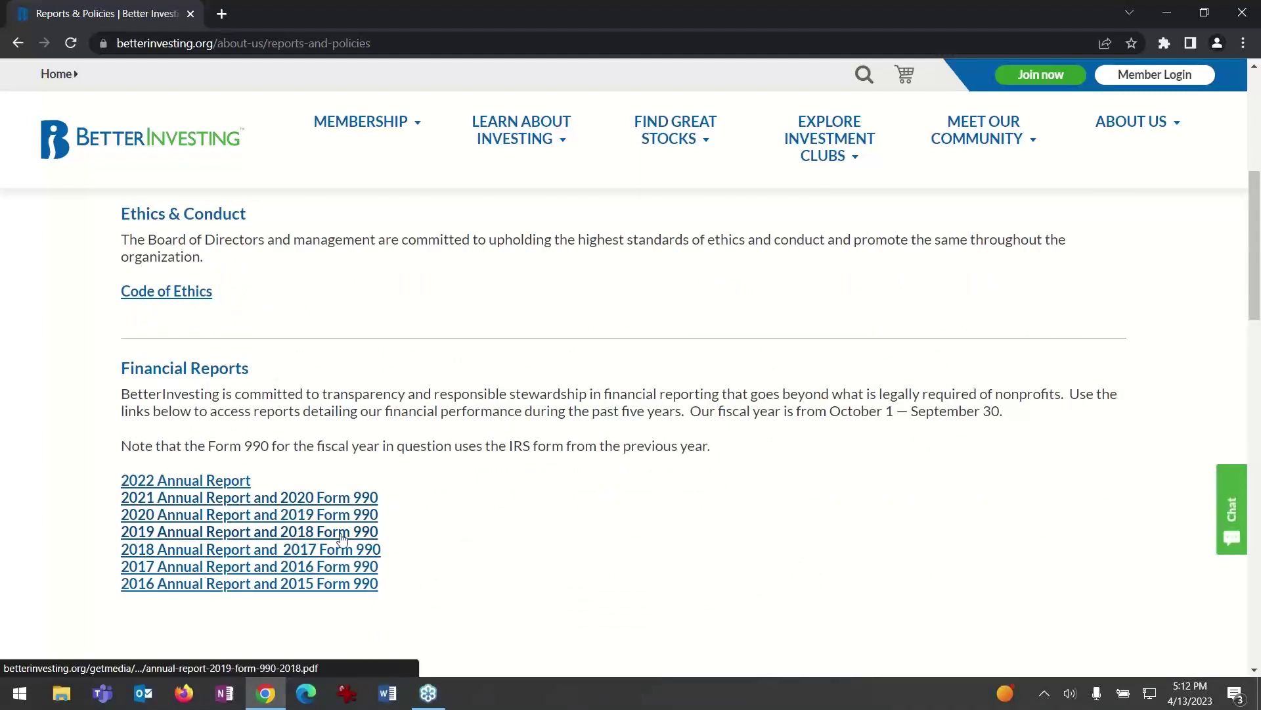
{"action": "scroll", "coordinate": [366, 527], "scroll_direction": "down", "scroll_amount": 5}
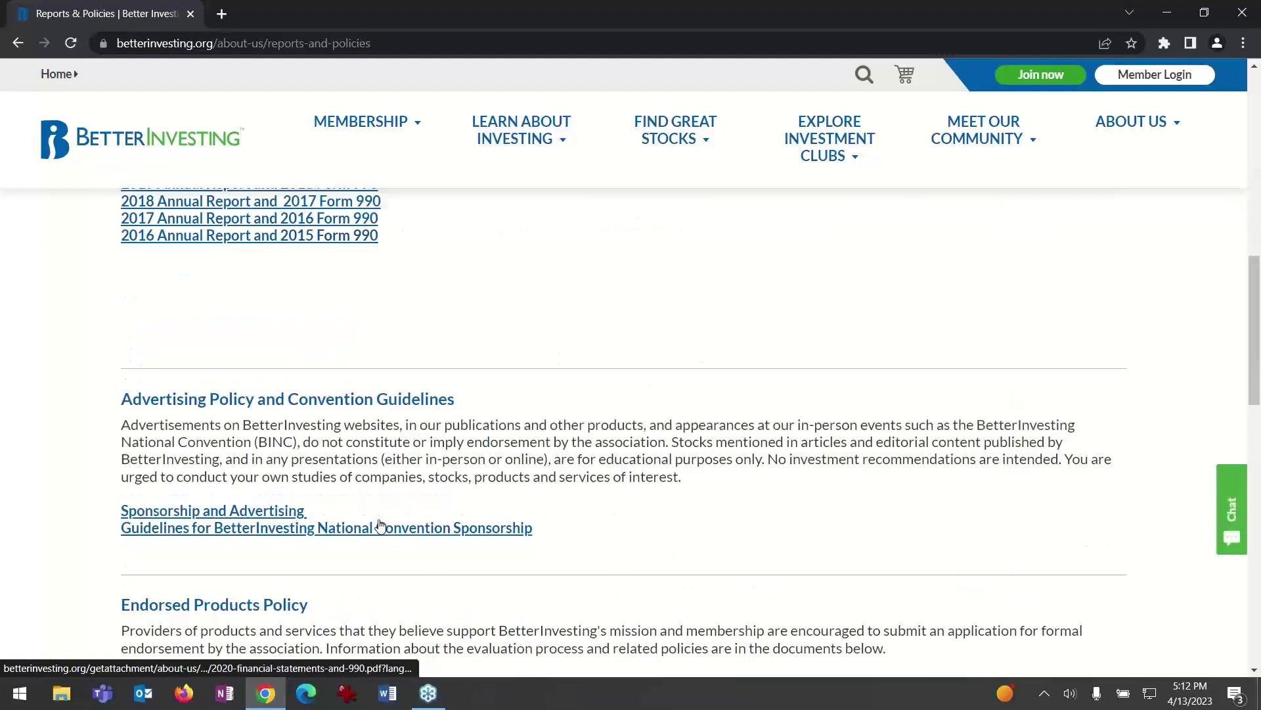
{"action": "scroll", "coordinate": [341, 556], "scroll_direction": "down", "scroll_amount": 2}
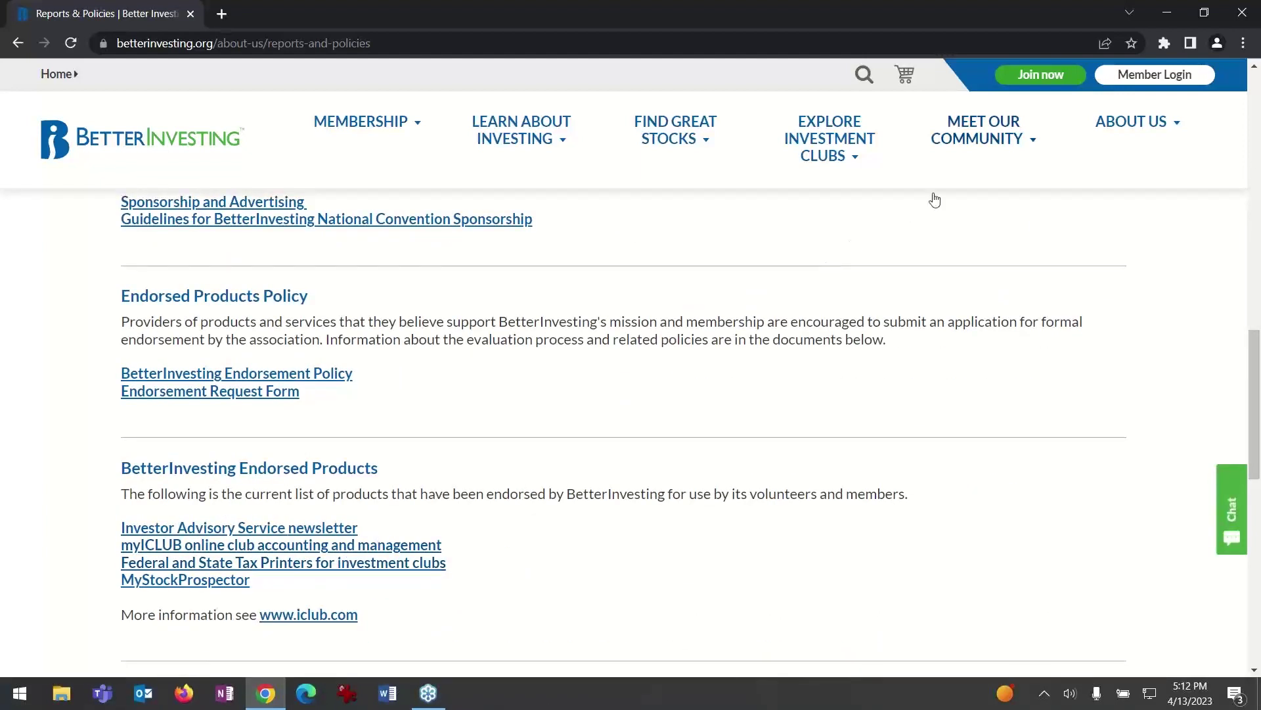
{"action": "left_click", "coordinate": [1154, 150]}
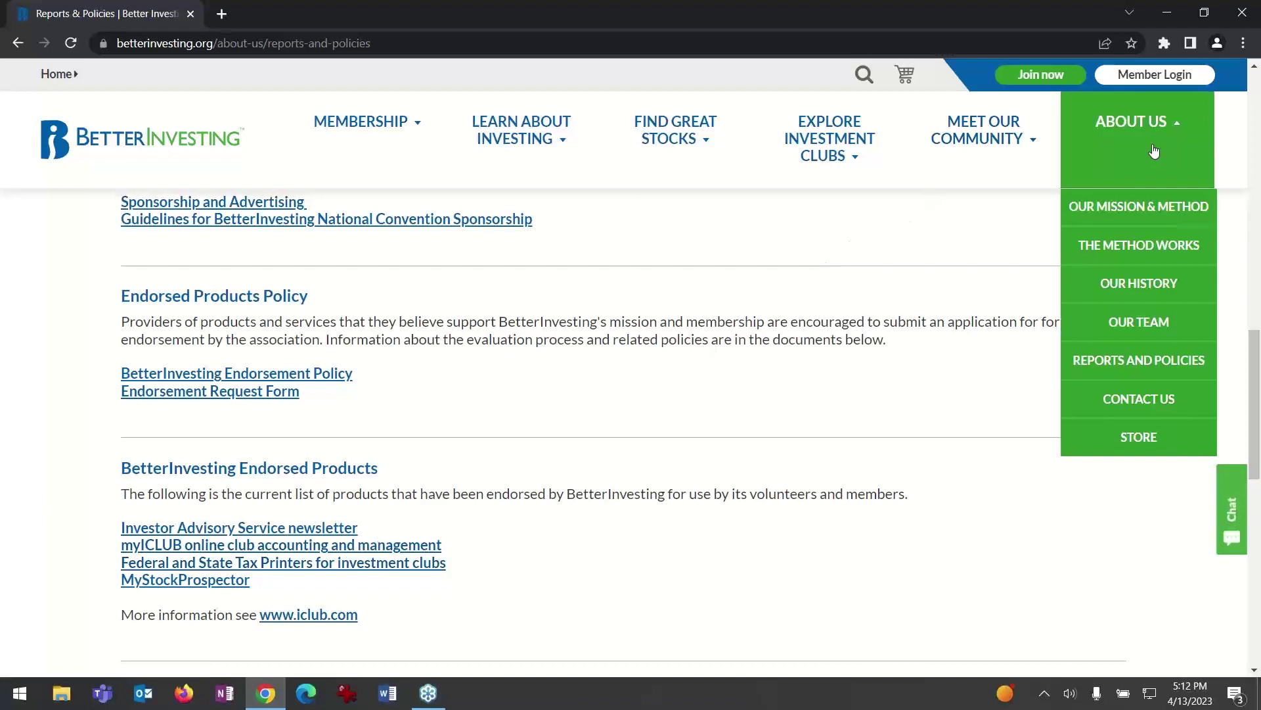
{"action": "left_click", "coordinate": [1187, 446]}
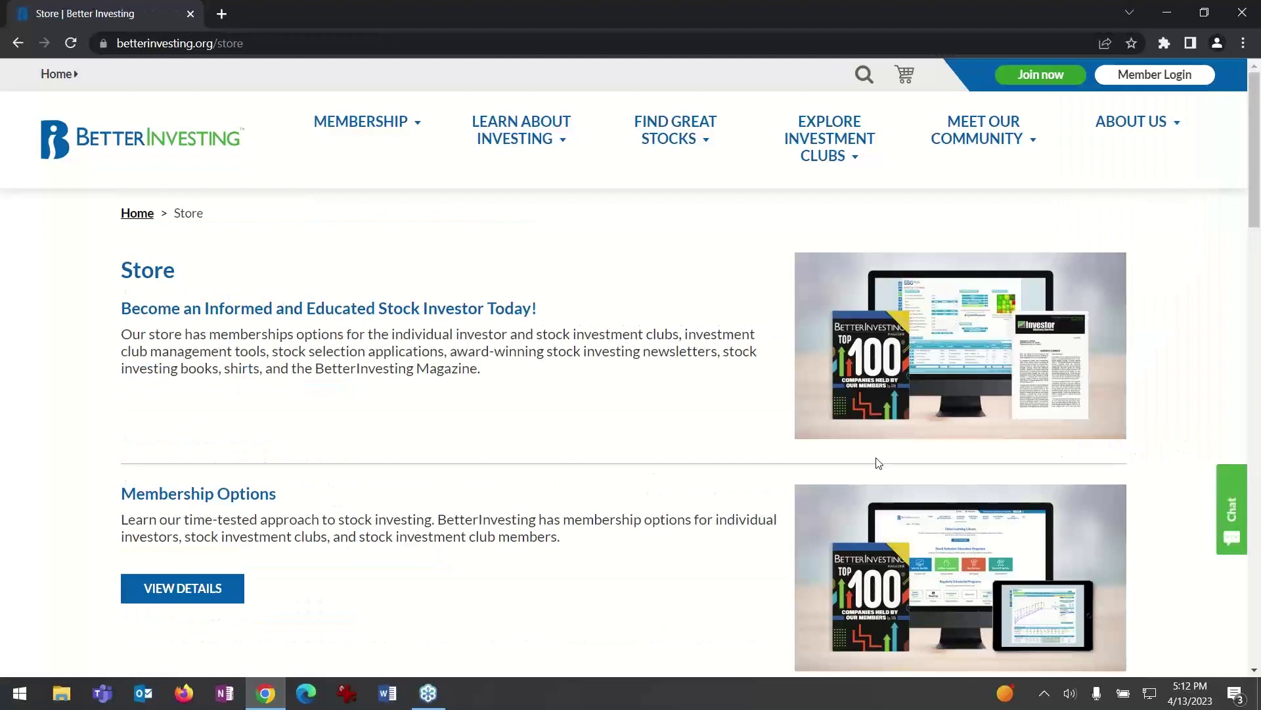
{"action": "scroll", "coordinate": [398, 539], "scroll_direction": "down", "scroll_amount": 1}
{"action": "scroll", "coordinate": [398, 538], "scroll_direction": "down", "scroll_amount": 1}
{"action": "scroll", "coordinate": [397, 540], "scroll_direction": "down", "scroll_amount": 1}
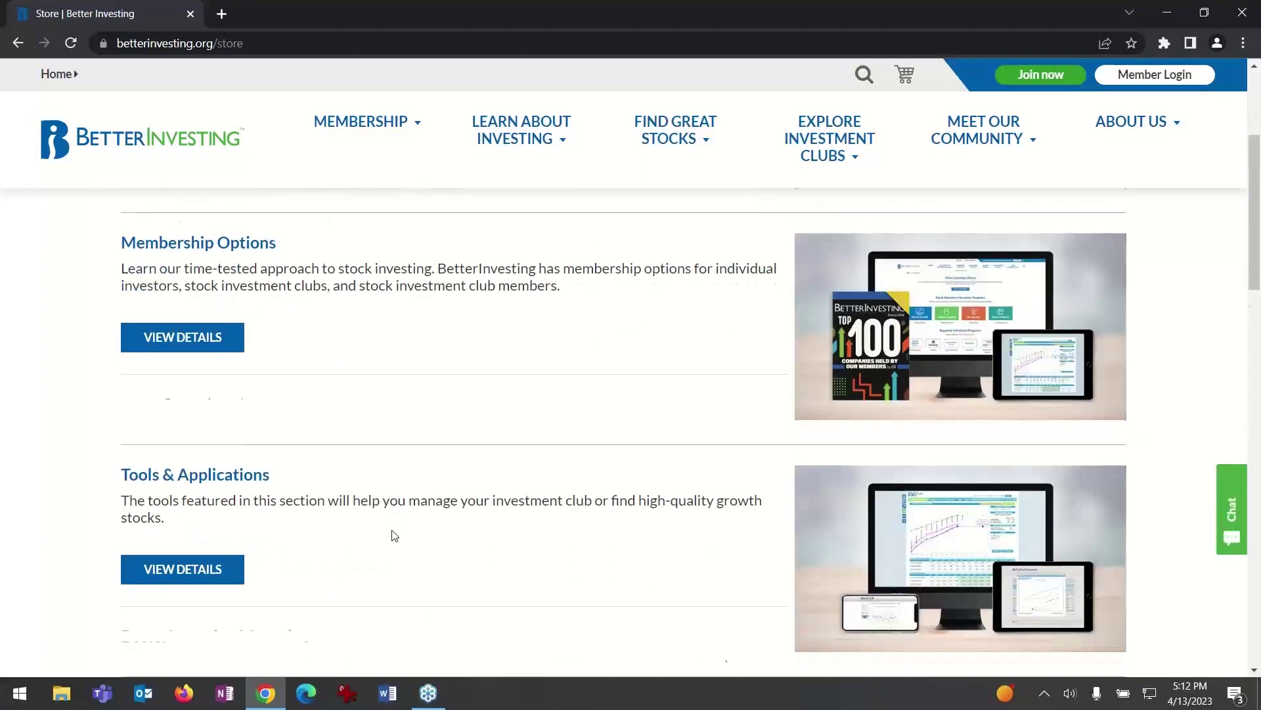
{"action": "scroll", "coordinate": [394, 536], "scroll_direction": "down", "scroll_amount": 2}
{"action": "scroll", "coordinate": [392, 534], "scroll_direction": "down", "scroll_amount": 1}
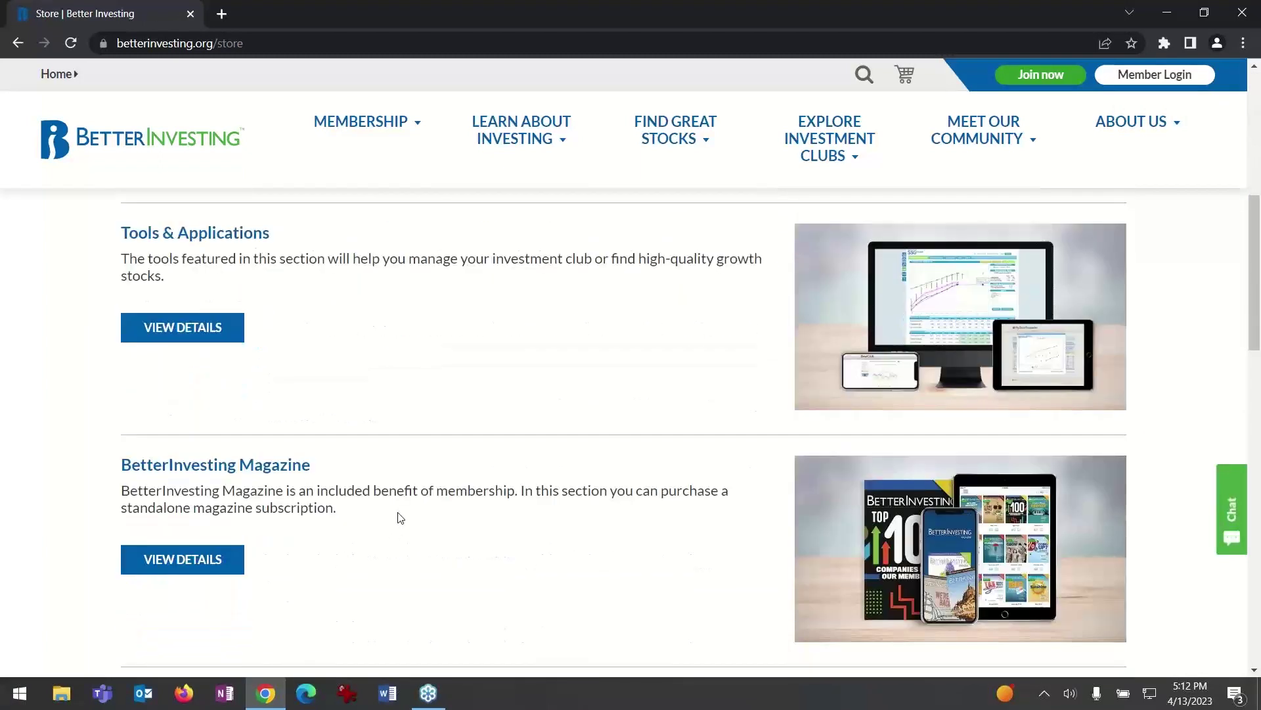
{"action": "scroll", "coordinate": [400, 517], "scroll_direction": "down", "scroll_amount": 1}
{"action": "scroll", "coordinate": [399, 517], "scroll_direction": "down", "scroll_amount": 1}
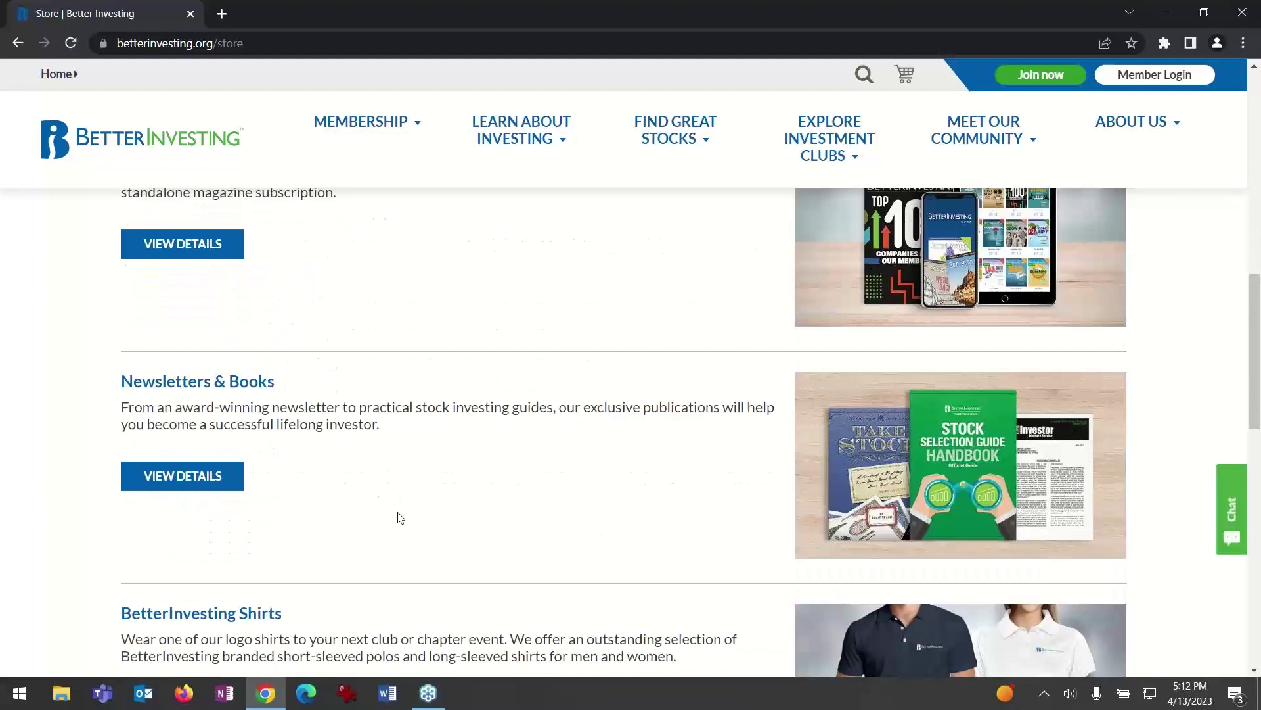
{"action": "scroll", "coordinate": [400, 517], "scroll_direction": "down", "scroll_amount": 1}
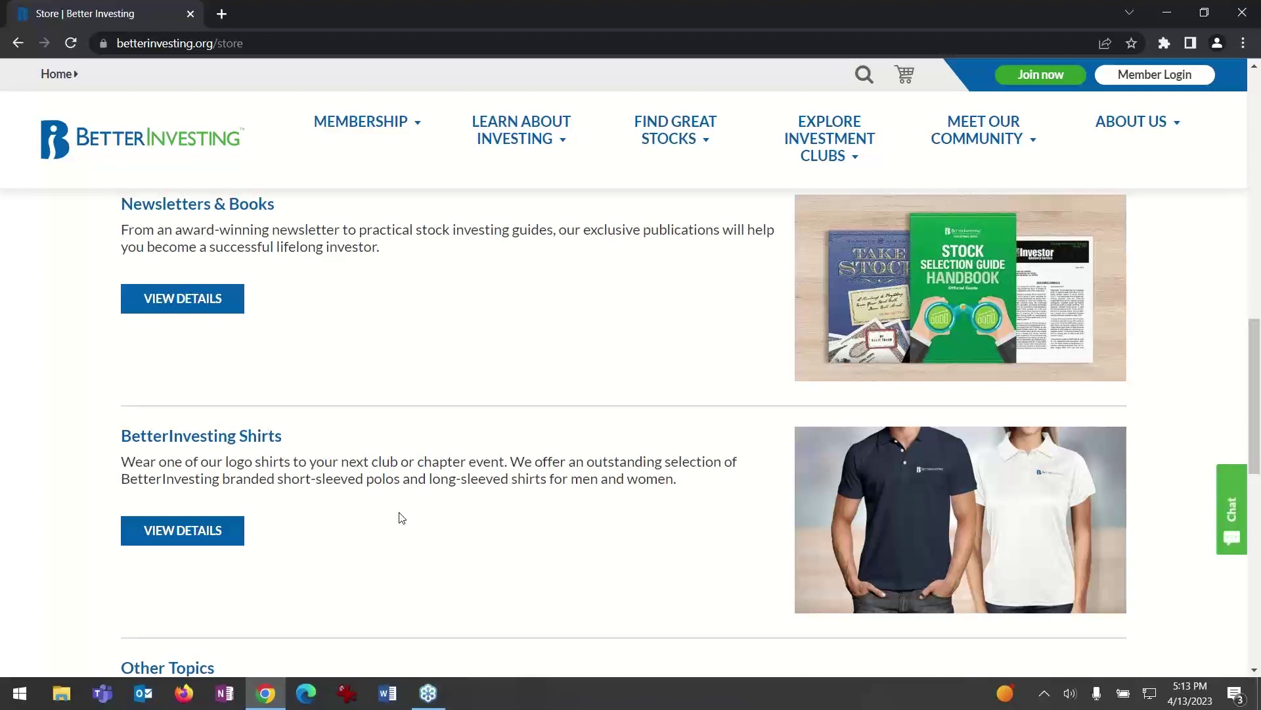
{"action": "scroll", "coordinate": [401, 517], "scroll_direction": "up", "scroll_amount": 1}
{"action": "scroll", "coordinate": [400, 517], "scroll_direction": "up", "scroll_amount": 5}
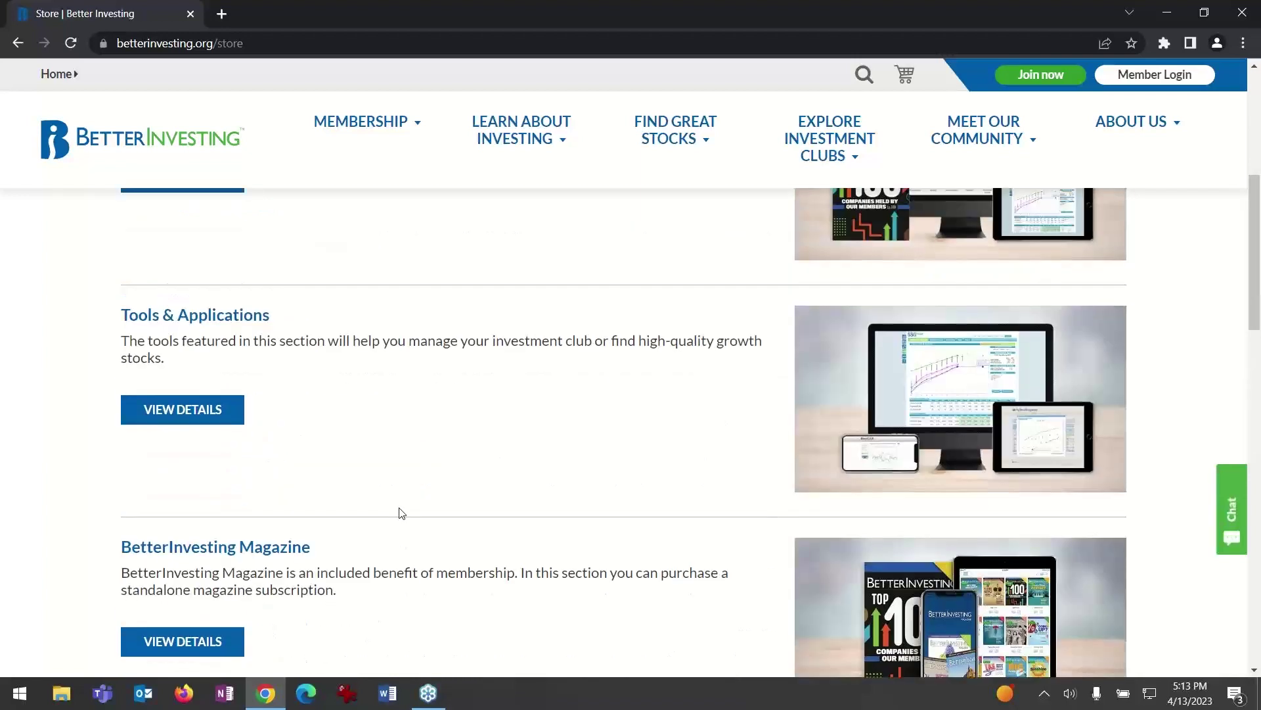
{"action": "scroll", "coordinate": [237, 351], "scroll_direction": "up", "scroll_amount": 2}
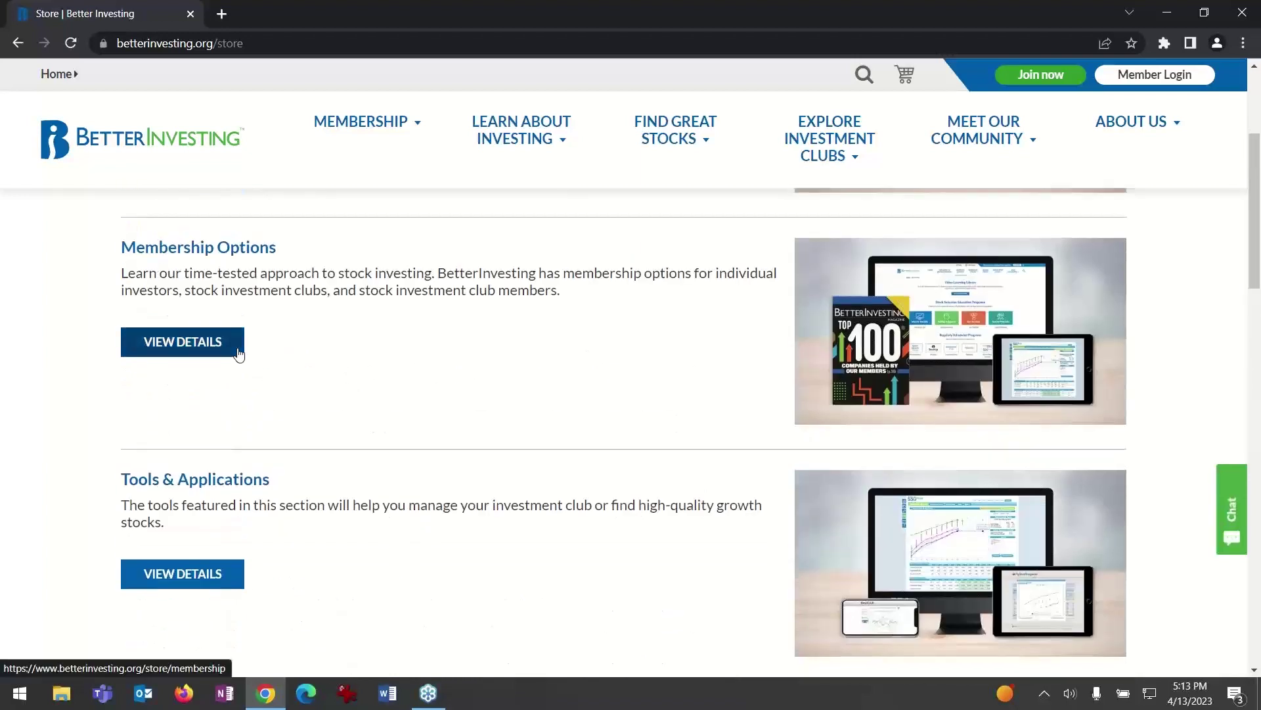
{"action": "scroll", "coordinate": [237, 355], "scroll_direction": "up", "scroll_amount": 1}
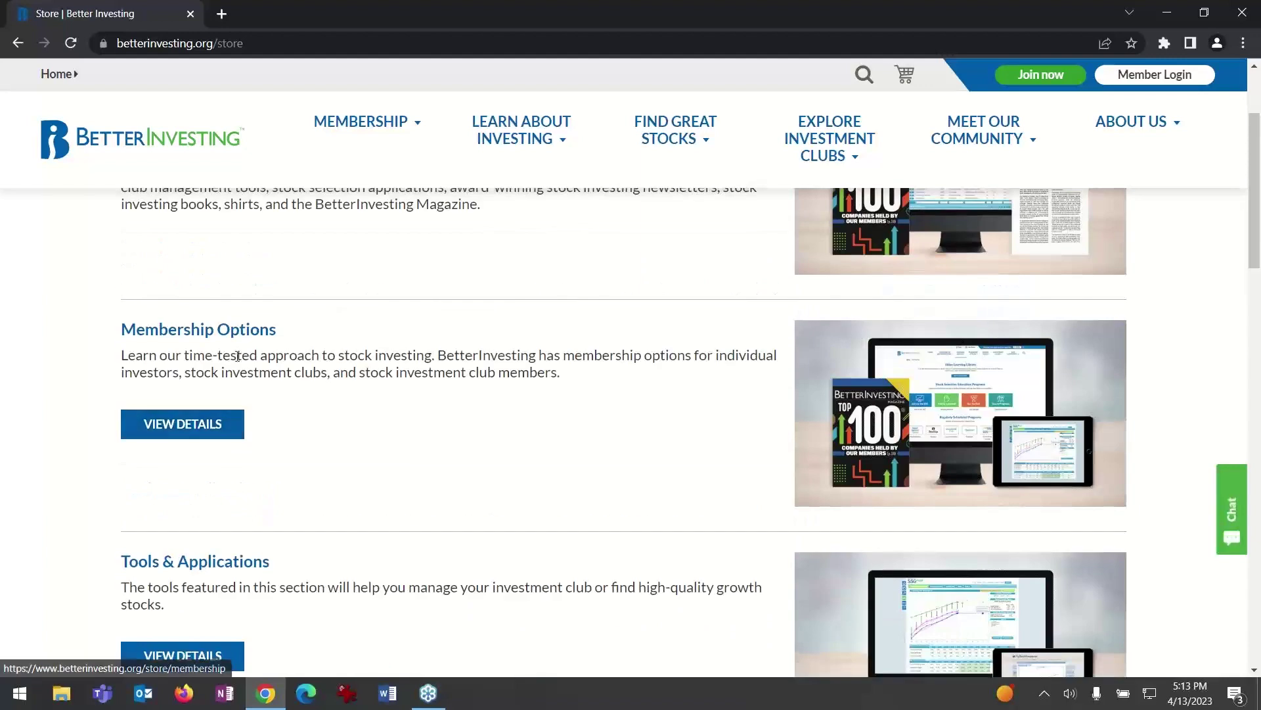
{"action": "left_click", "coordinate": [190, 429]}
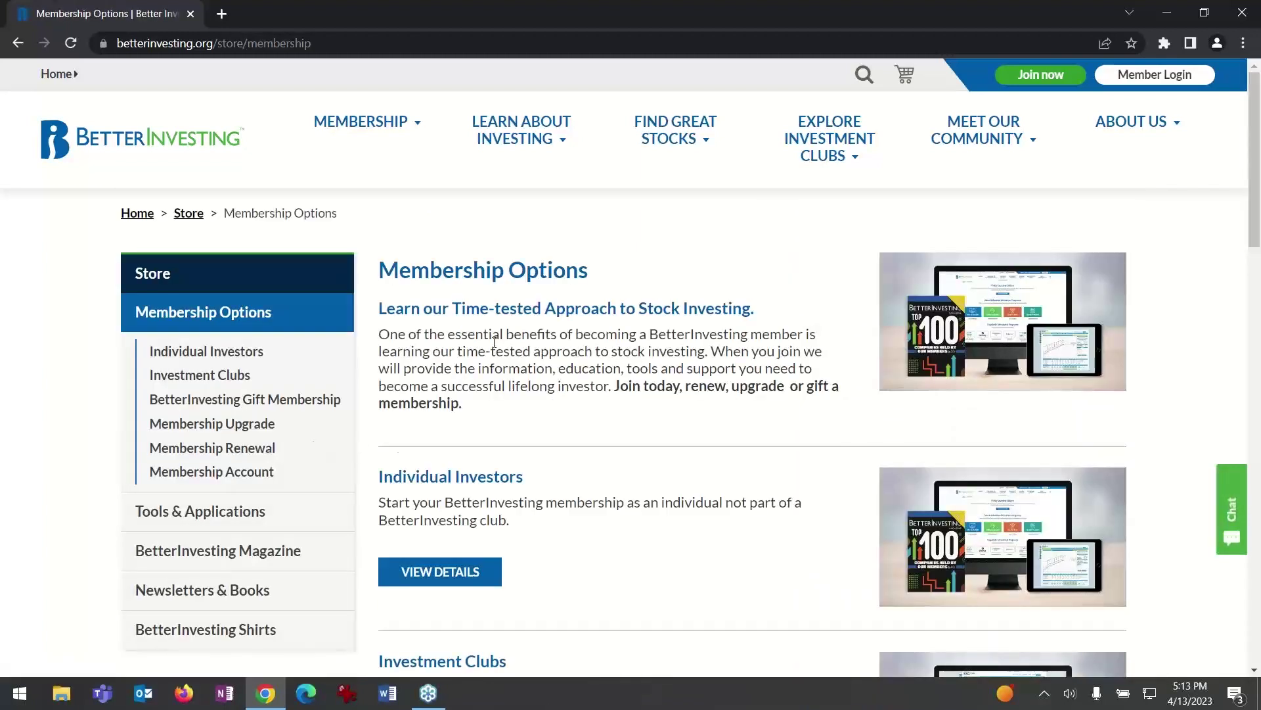
Step: Review the Individual Investors plans: Core at $120 a year and Plus at $145
{"action": "left_click", "coordinate": [459, 569]}
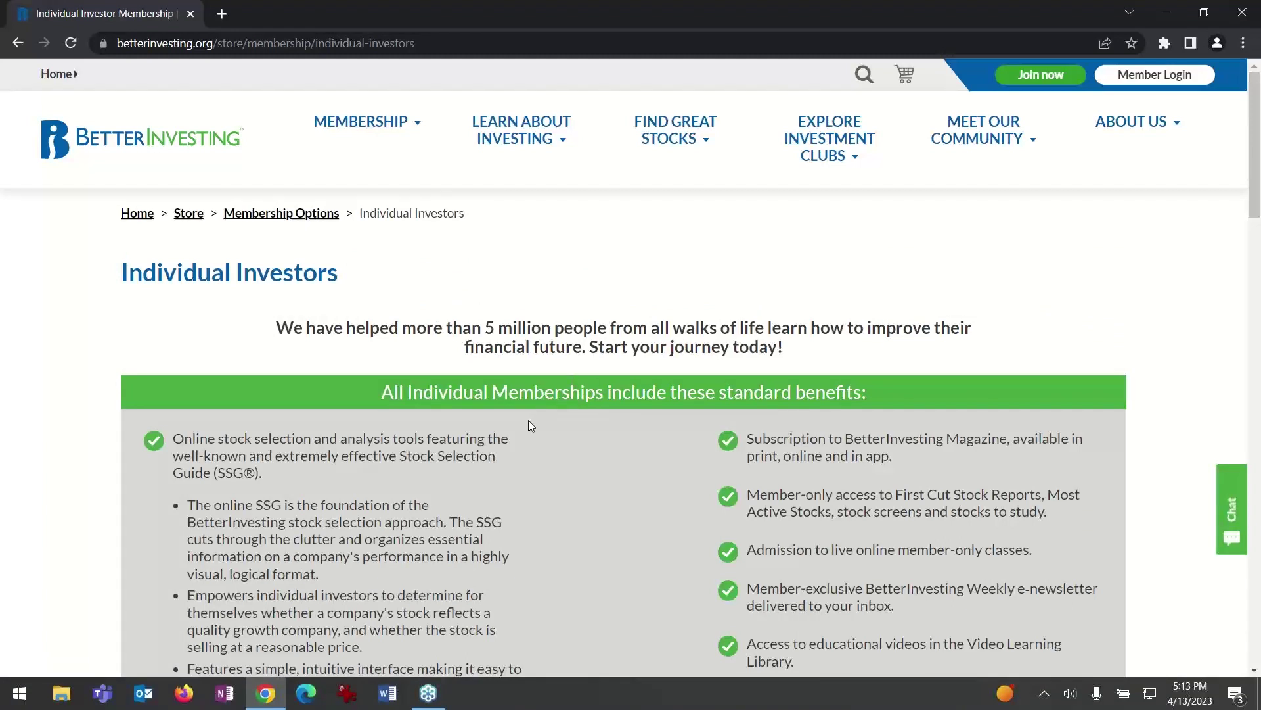
{"action": "scroll", "coordinate": [483, 422], "scroll_direction": "down", "scroll_amount": 1}
{"action": "scroll", "coordinate": [467, 421], "scroll_direction": "down", "scroll_amount": 1}
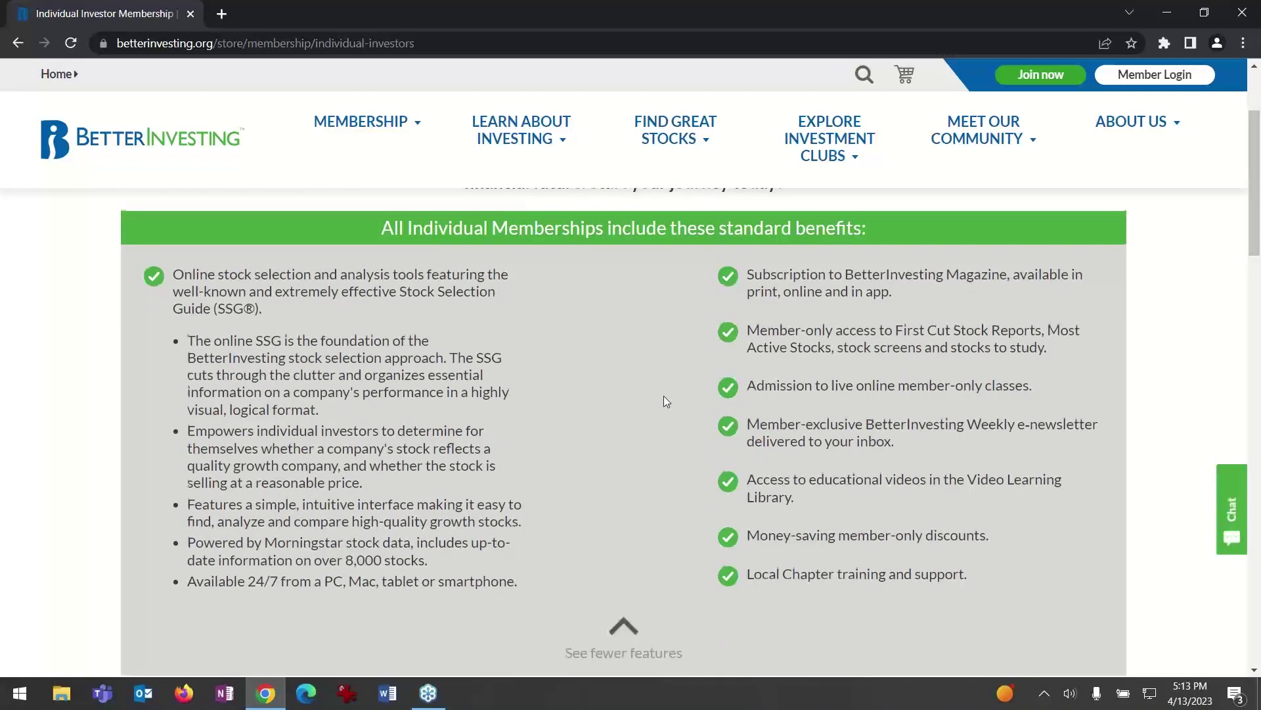
{"action": "scroll", "coordinate": [664, 396], "scroll_direction": "down", "scroll_amount": 3}
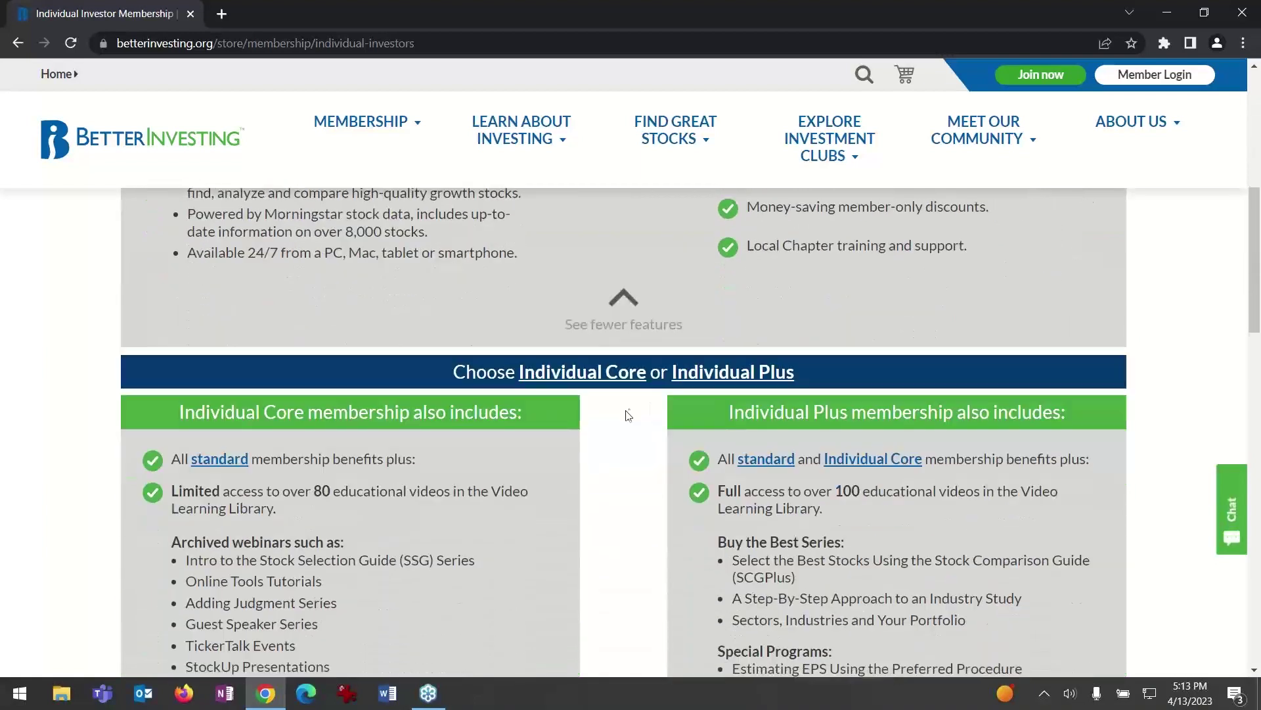
{"action": "scroll", "coordinate": [527, 427], "scroll_direction": "down", "scroll_amount": 1}
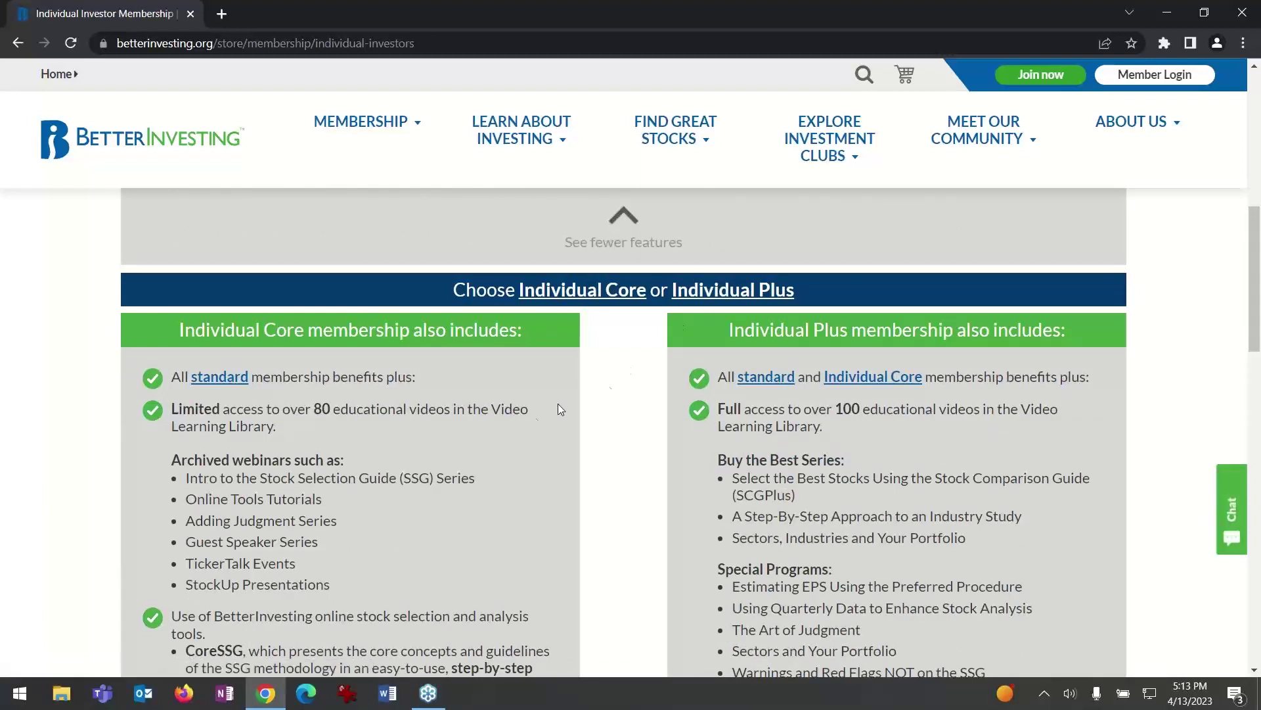
{"action": "scroll", "coordinate": [442, 407], "scroll_direction": "down", "scroll_amount": 1}
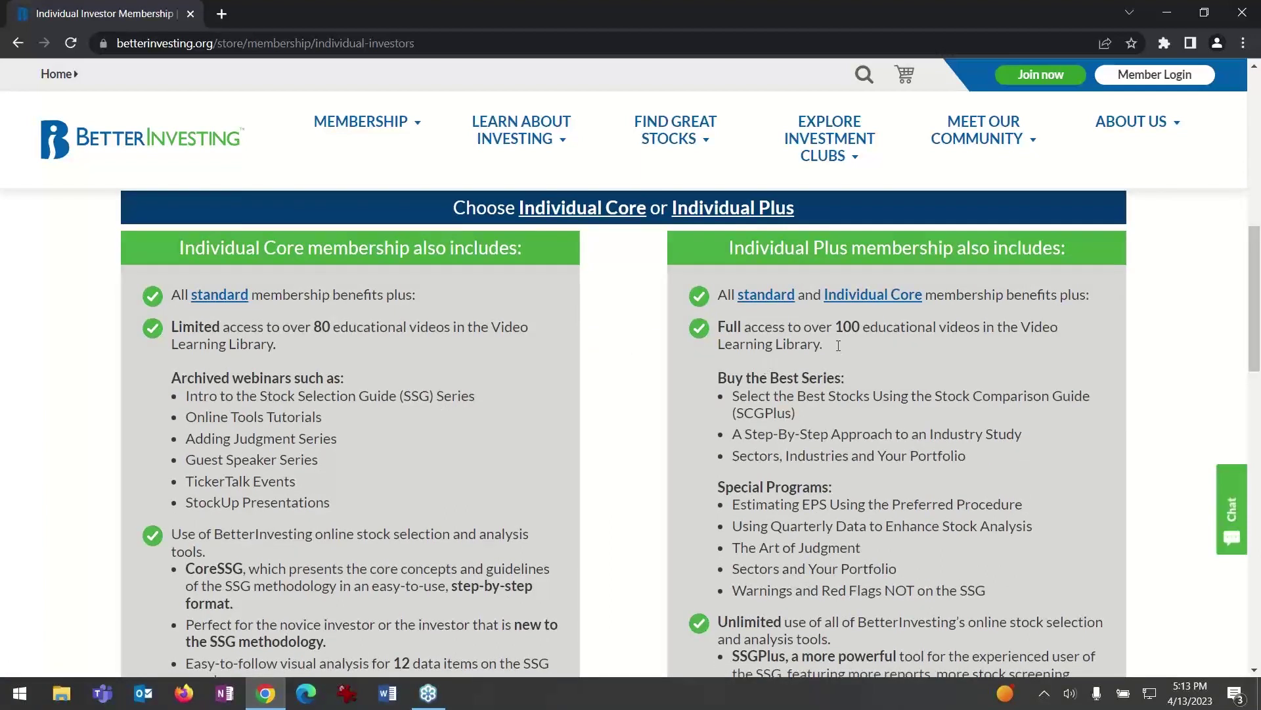
{"action": "scroll", "coordinate": [837, 414], "scroll_direction": "down", "scroll_amount": 1}
{"action": "scroll", "coordinate": [841, 385], "scroll_direction": "down", "scroll_amount": 1}
{"action": "scroll", "coordinate": [841, 386], "scroll_direction": "down", "scroll_amount": 1}
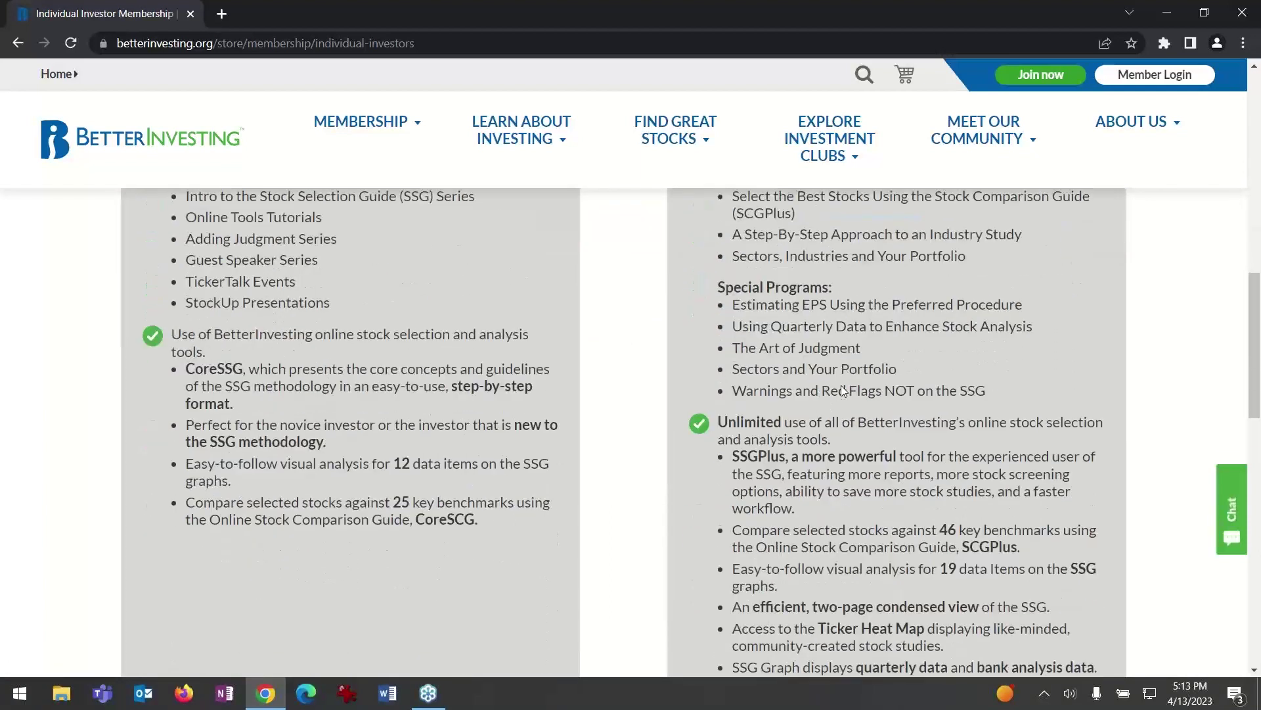
{"action": "scroll", "coordinate": [841, 385], "scroll_direction": "down", "scroll_amount": 1}
{"action": "scroll", "coordinate": [840, 386], "scroll_direction": "down", "scroll_amount": 1}
{"action": "scroll", "coordinate": [840, 385], "scroll_direction": "down", "scroll_amount": 1}
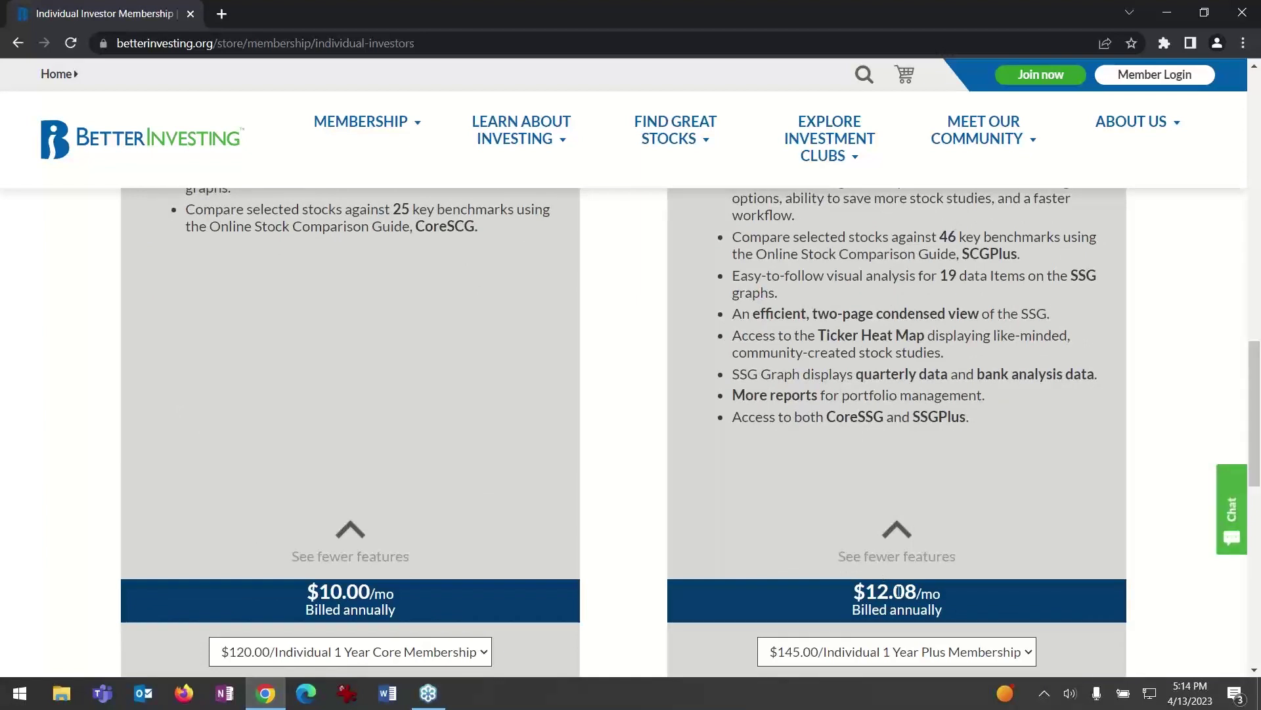
{"action": "scroll", "coordinate": [898, 591], "scroll_direction": "down", "scroll_amount": 1}
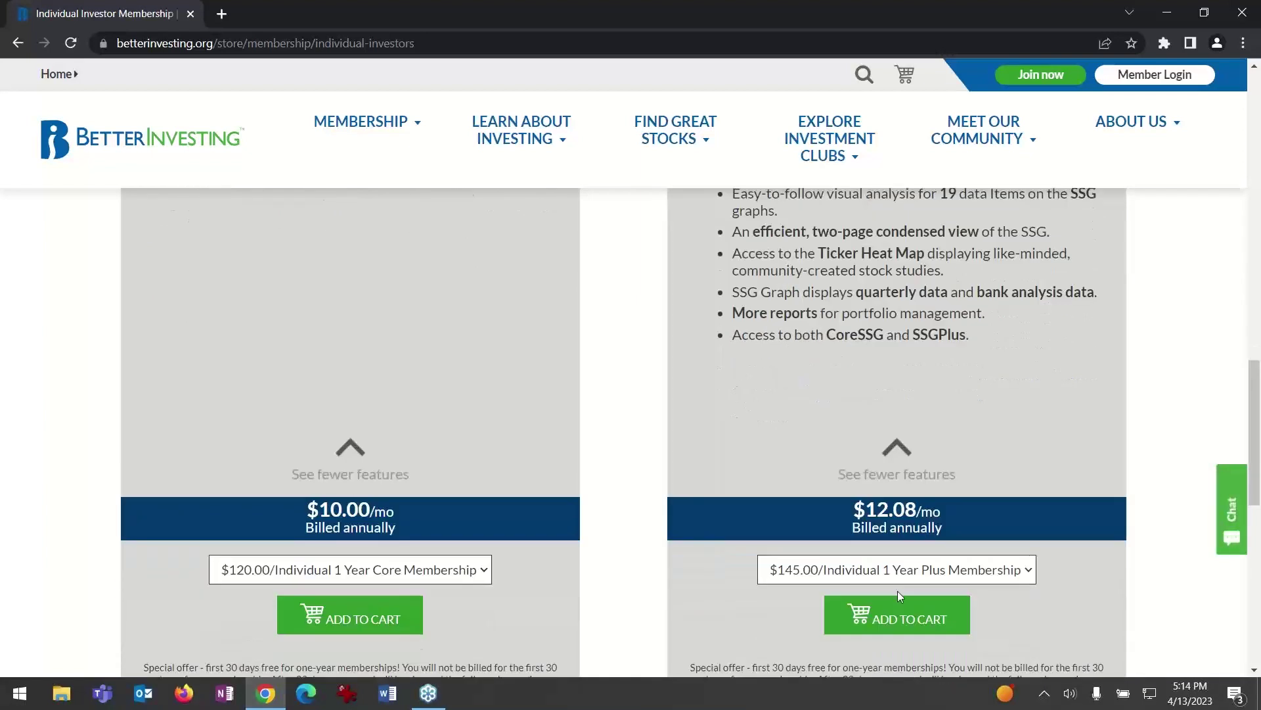
{"action": "scroll", "coordinate": [281, 320], "scroll_direction": "up", "scroll_amount": 4}
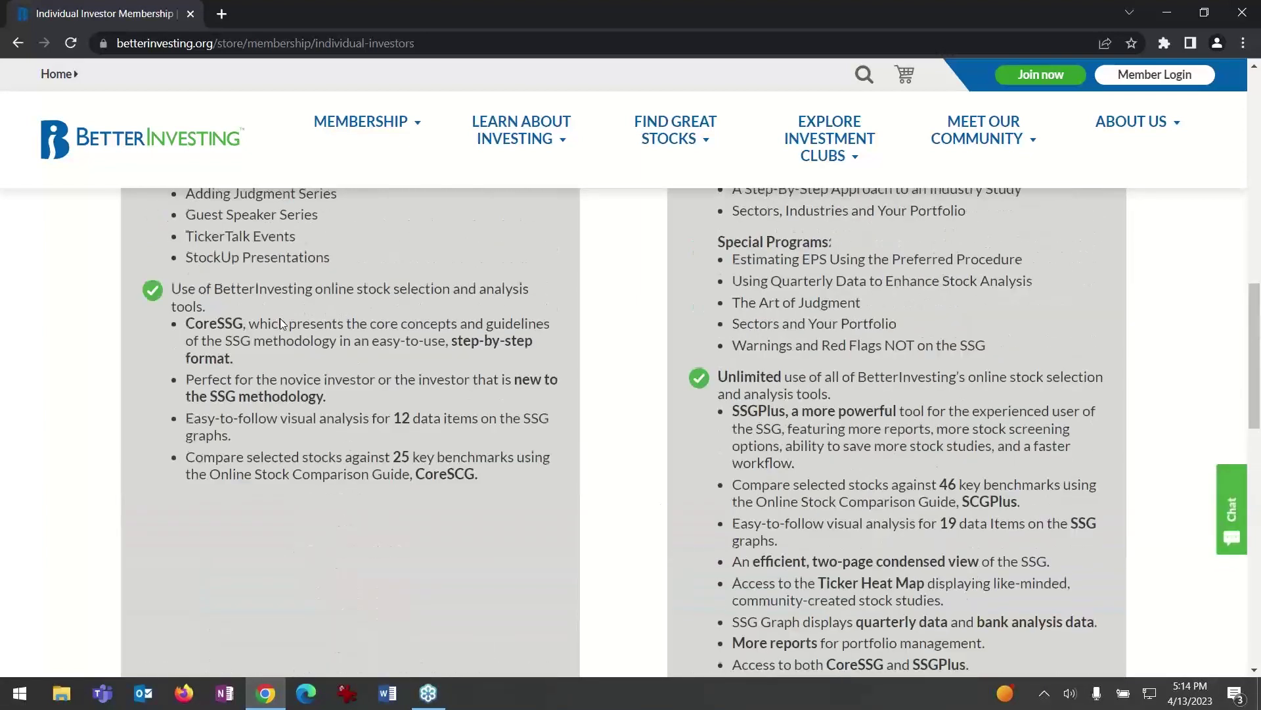
{"action": "scroll", "coordinate": [281, 320], "scroll_direction": "up", "scroll_amount": 3}
{"action": "scroll", "coordinate": [280, 319], "scroll_direction": "up", "scroll_amount": 3}
{"action": "scroll", "coordinate": [280, 318], "scroll_direction": "up", "scroll_amount": 4}
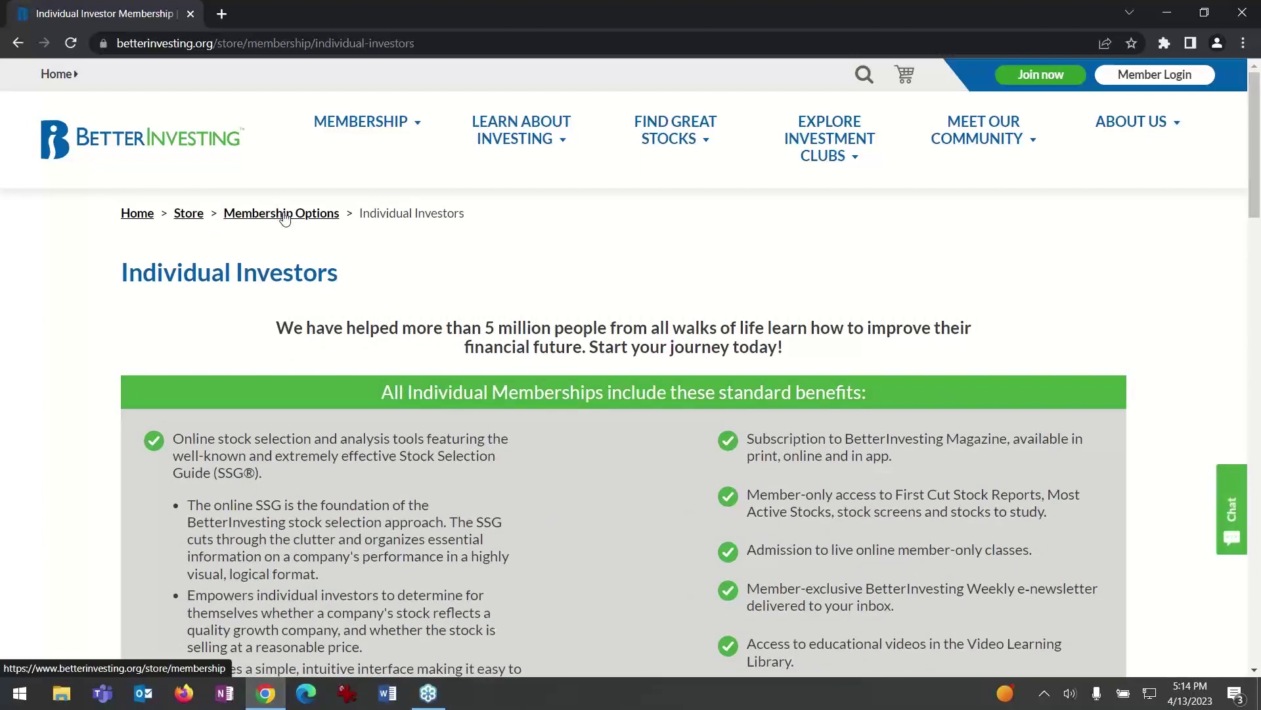
Step: Go back via the Membership Options breadcrumb and open Investment Clubs details
{"action": "left_click", "coordinate": [283, 215]}
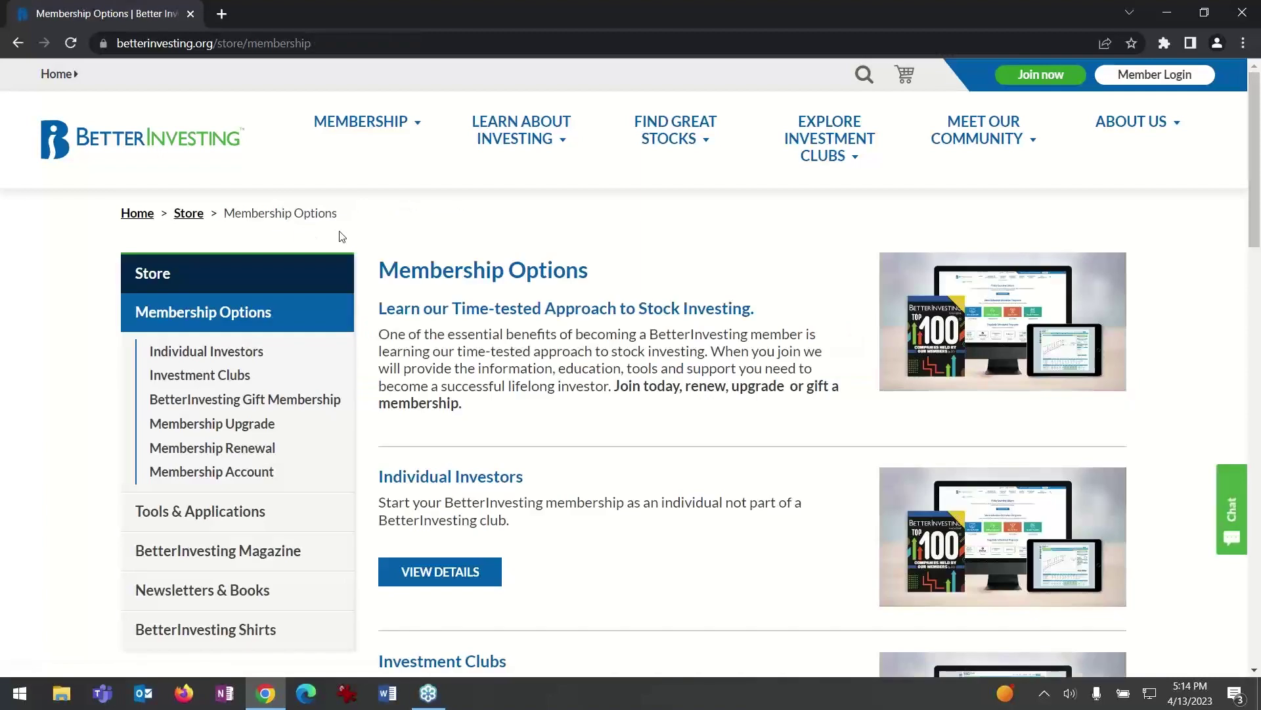
{"action": "scroll", "coordinate": [463, 365], "scroll_direction": "down", "scroll_amount": 2}
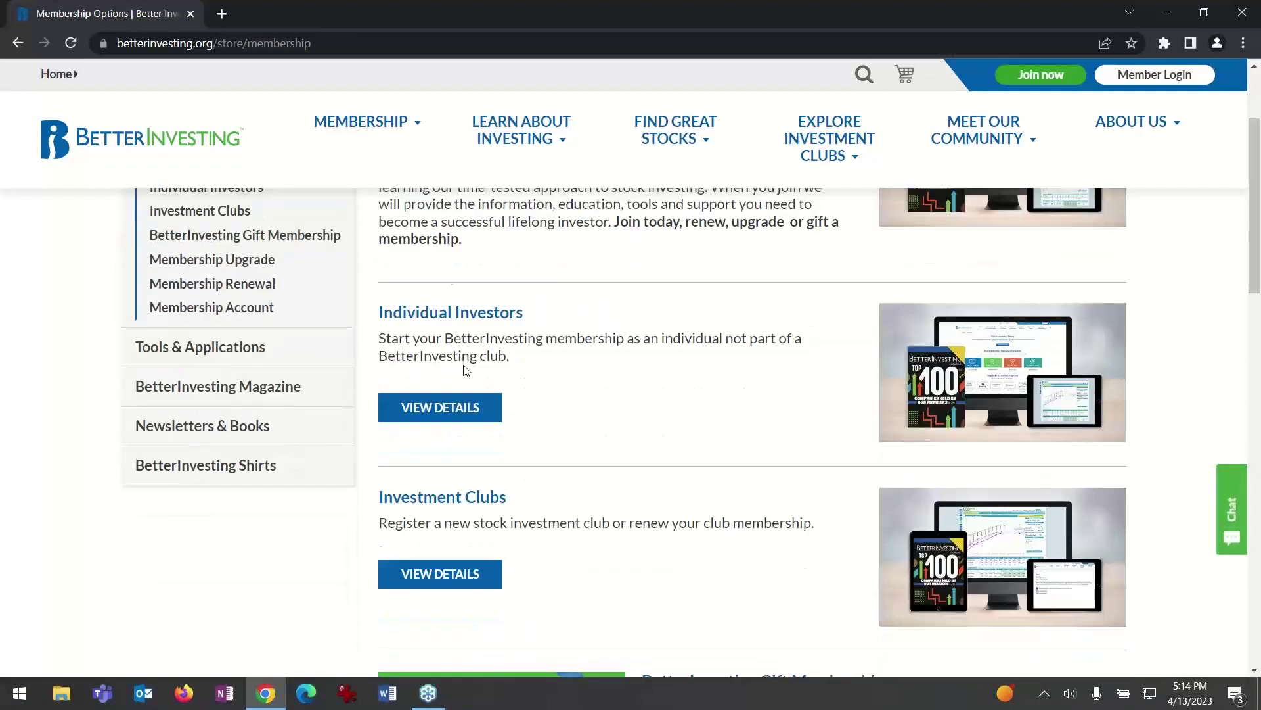
{"action": "left_click", "coordinate": [470, 584]}
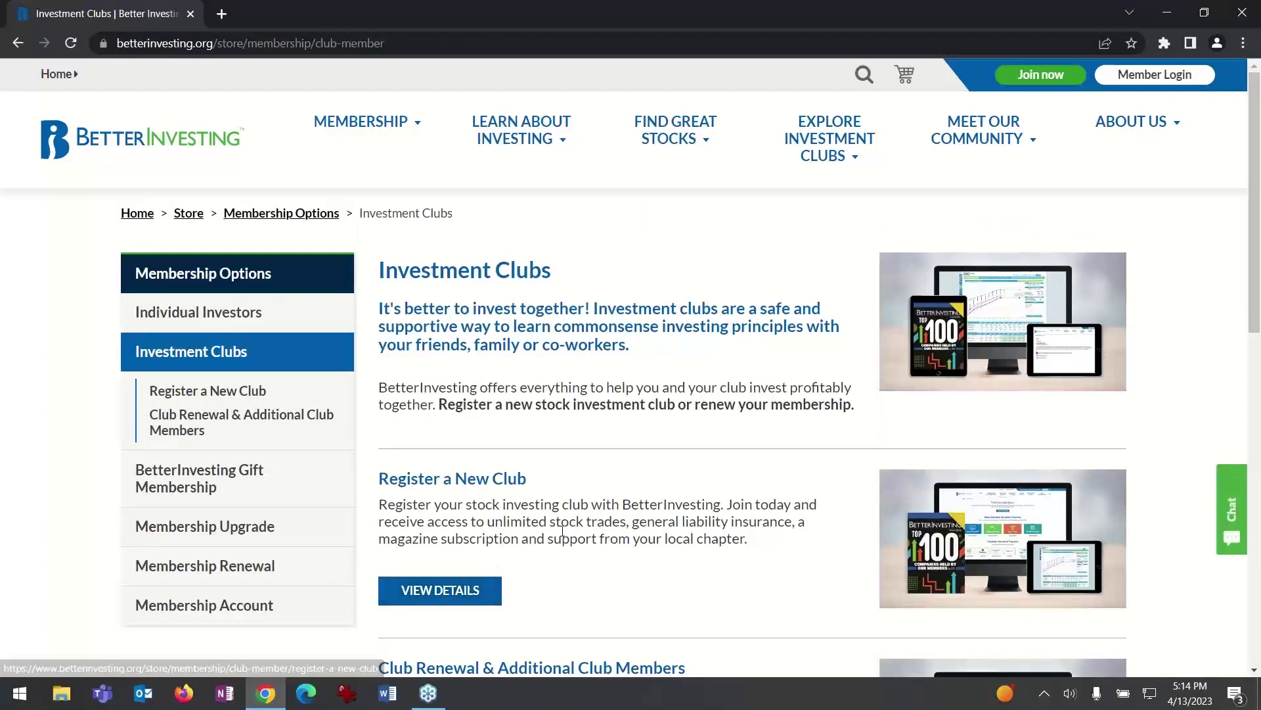
{"action": "scroll", "coordinate": [572, 527], "scroll_direction": "down", "scroll_amount": 1}
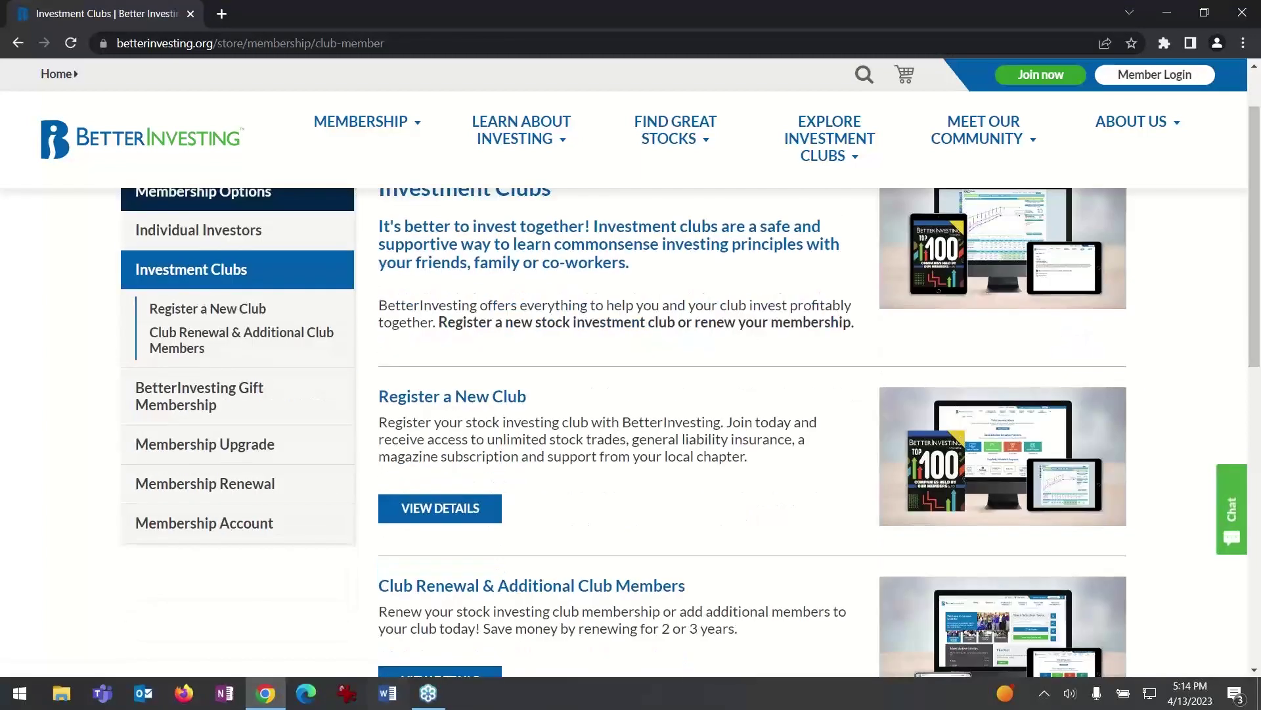
{"action": "scroll", "coordinate": [468, 473], "scroll_direction": "down", "scroll_amount": 1}
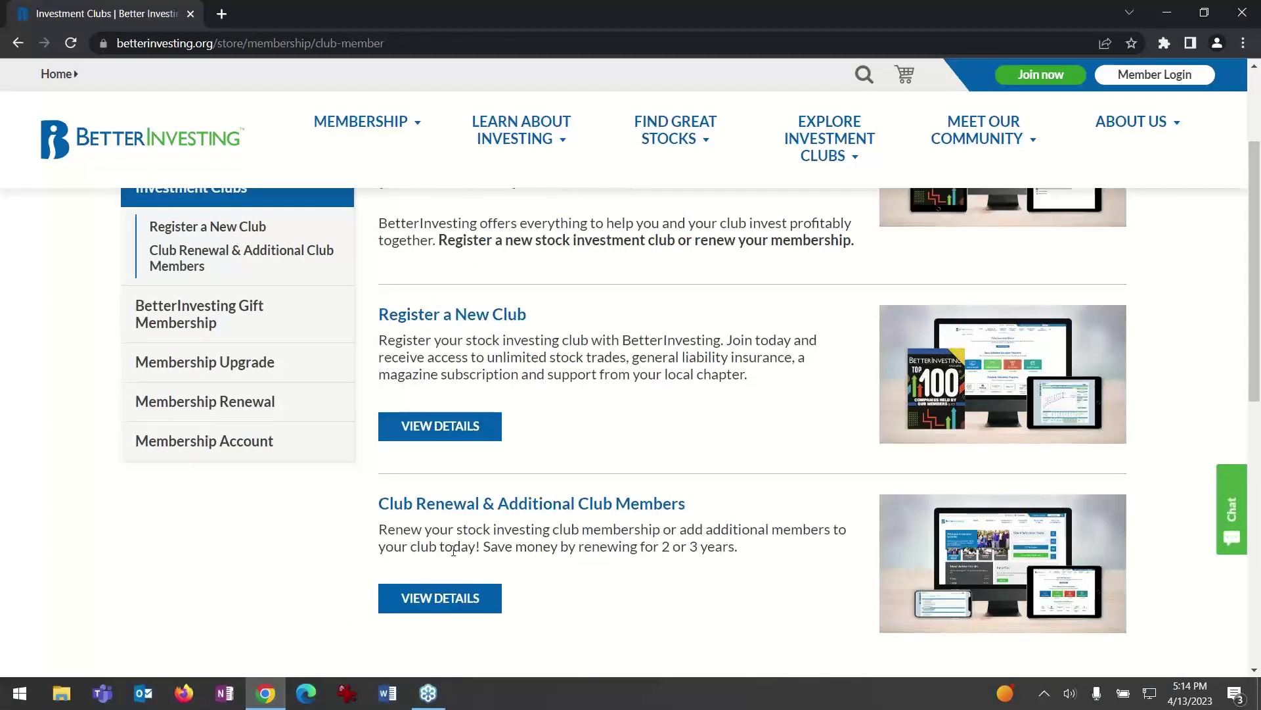
Step: Open Register a New Club, then download the club application PDF
{"action": "left_click", "coordinate": [467, 426]}
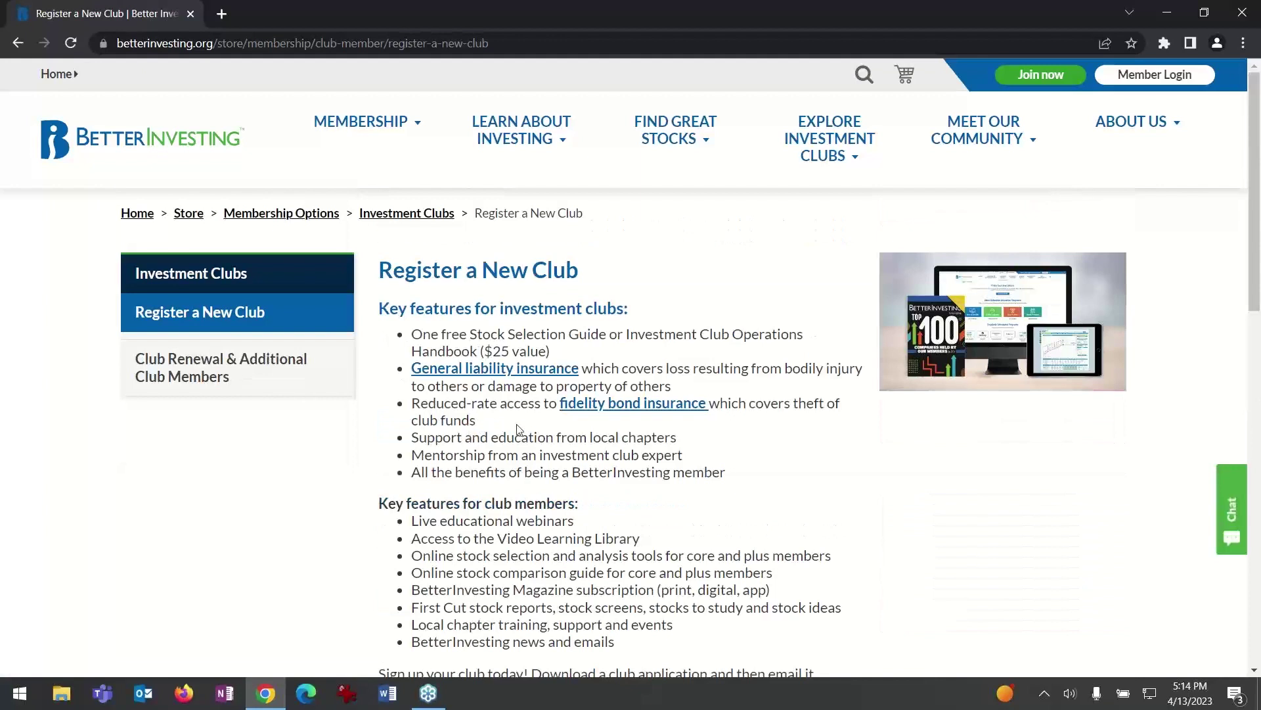
{"action": "scroll", "coordinate": [517, 429], "scroll_direction": "down", "scroll_amount": 1}
{"action": "scroll", "coordinate": [523, 434], "scroll_direction": "down", "scroll_amount": 1}
{"action": "scroll", "coordinate": [533, 444], "scroll_direction": "down", "scroll_amount": 2}
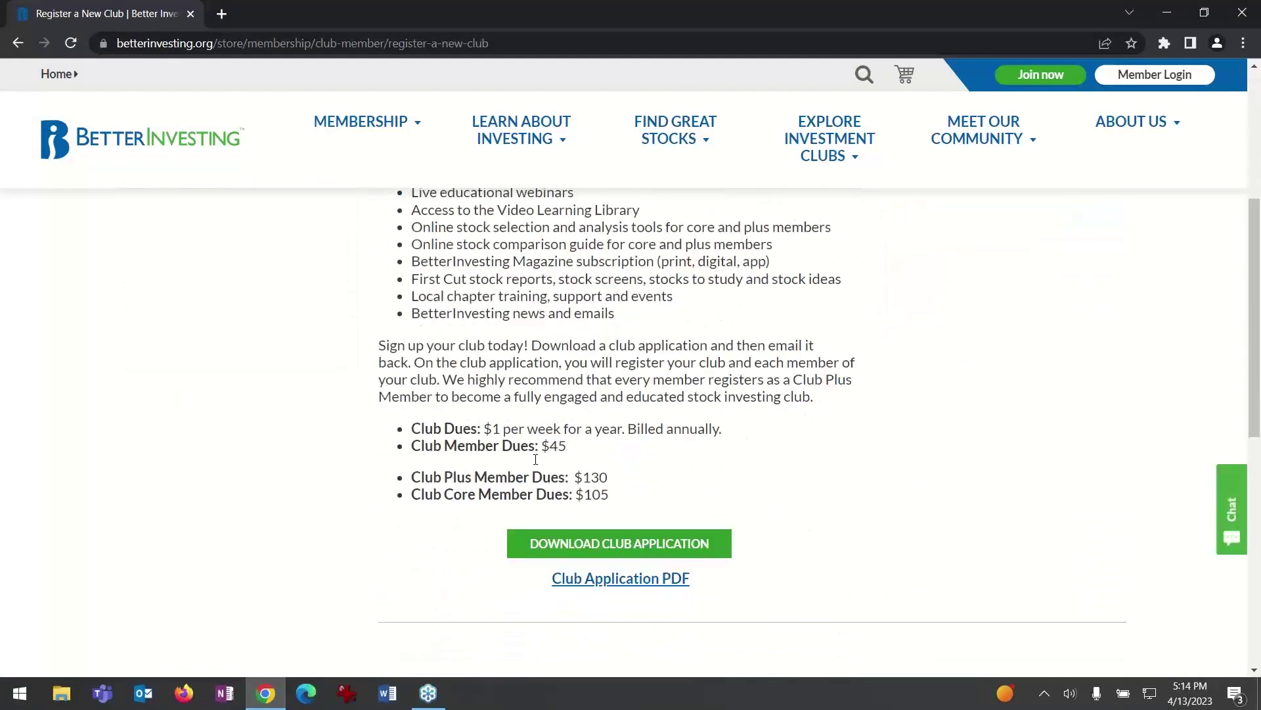
{"action": "left_click", "coordinate": [638, 543]}
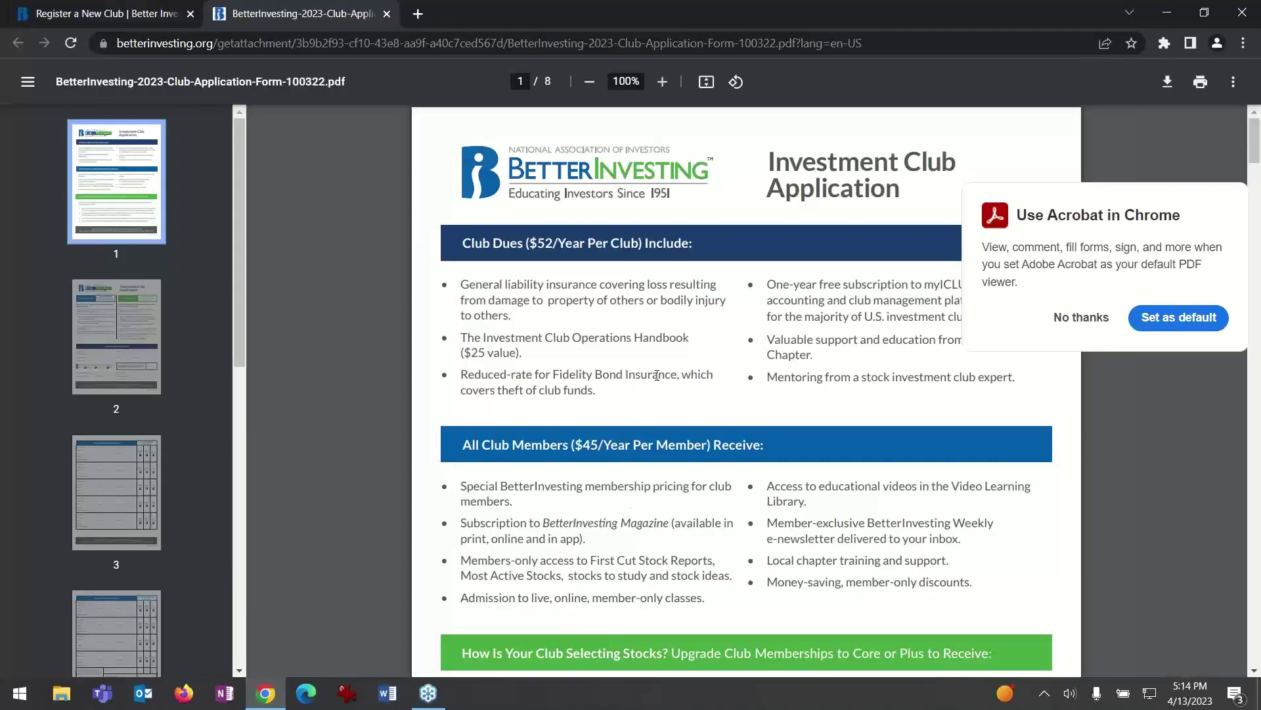
Step: Decline the Acrobat offer, read the Core $105 and Plus $130 page, and close the PDF
{"action": "left_click", "coordinate": [1061, 319]}
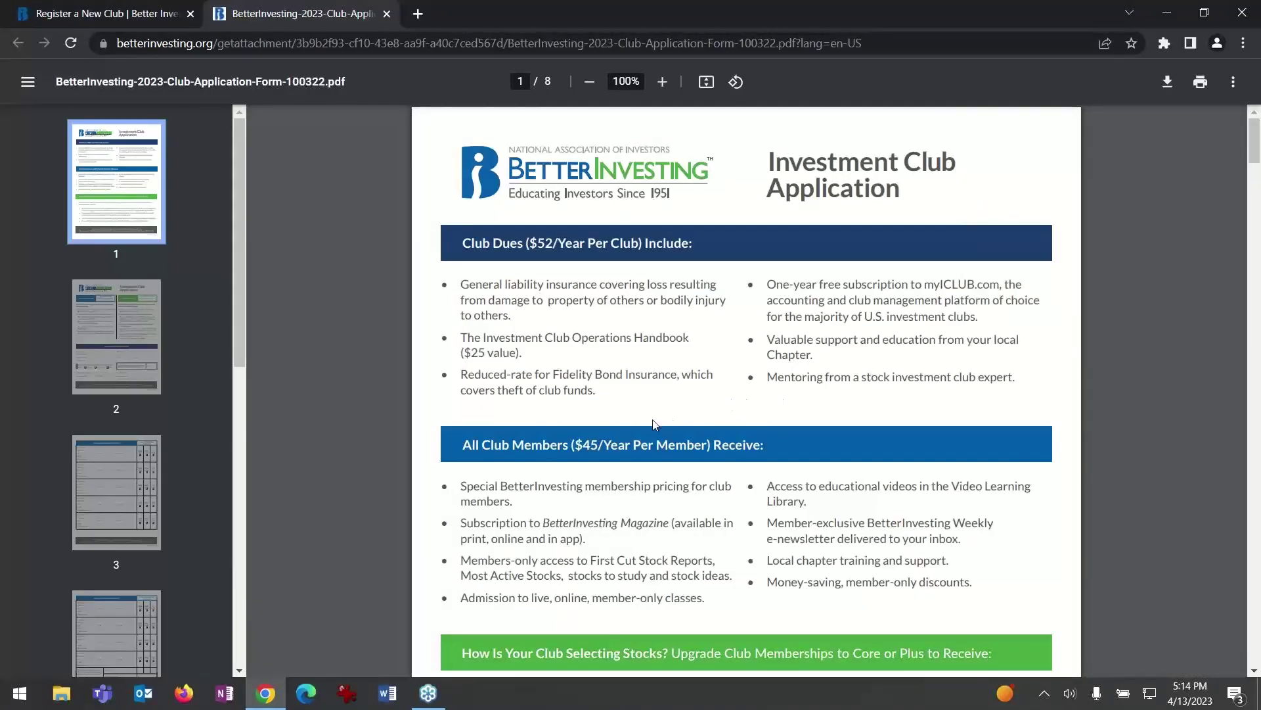
{"action": "scroll", "coordinate": [645, 426], "scroll_direction": "down", "scroll_amount": 2}
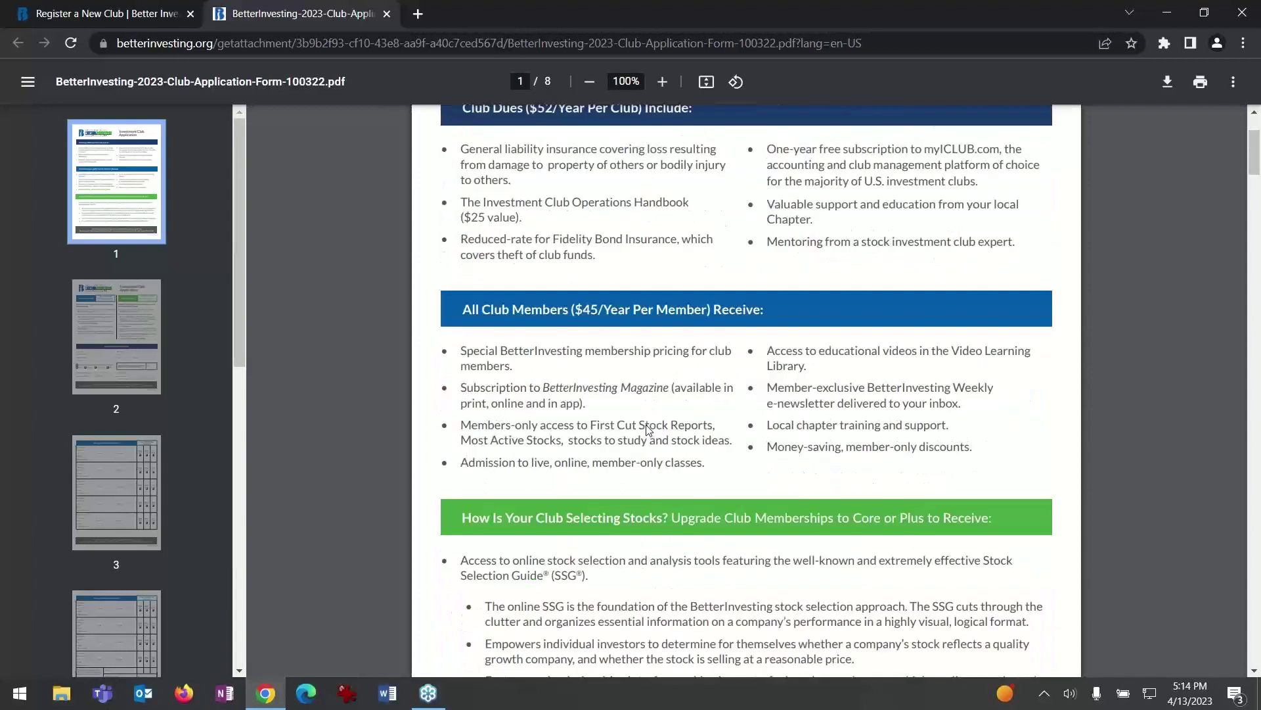
{"action": "scroll", "coordinate": [645, 425], "scroll_direction": "down", "scroll_amount": 1}
{"action": "scroll", "coordinate": [646, 425], "scroll_direction": "down", "scroll_amount": 2}
{"action": "scroll", "coordinate": [647, 429], "scroll_direction": "down", "scroll_amount": 2}
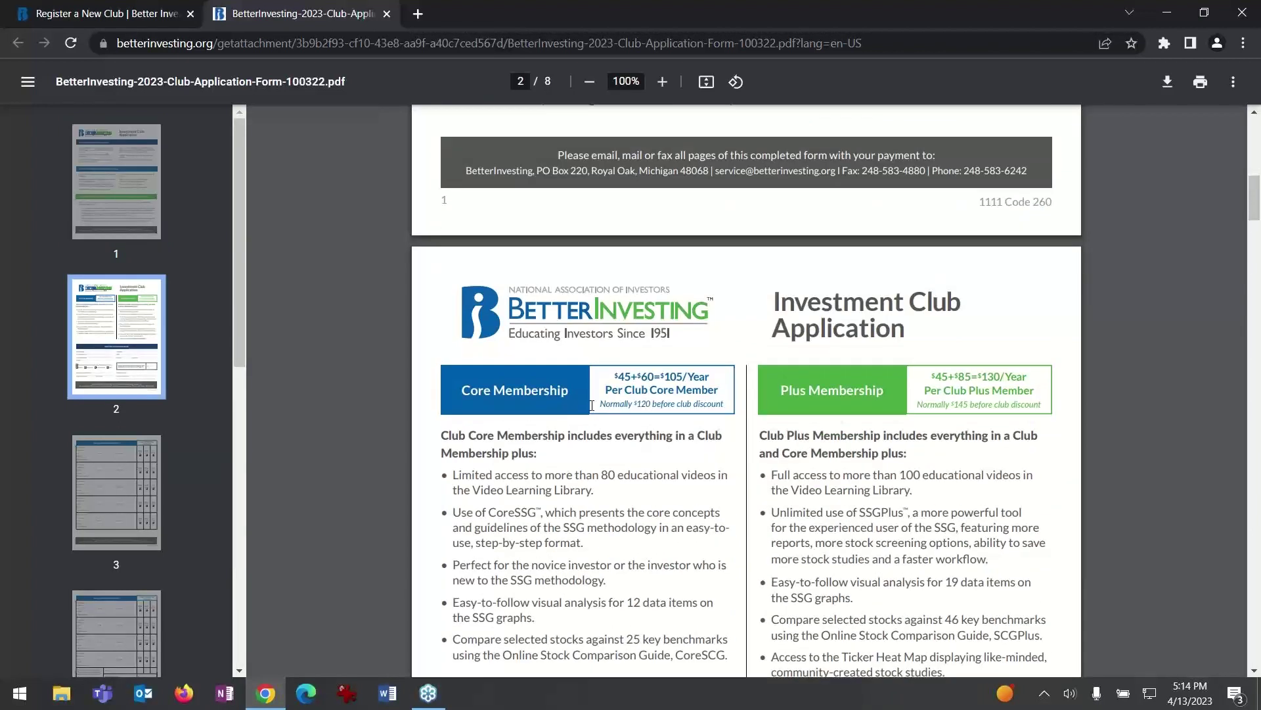
{"action": "scroll", "coordinate": [730, 407], "scroll_direction": "down", "scroll_amount": 1}
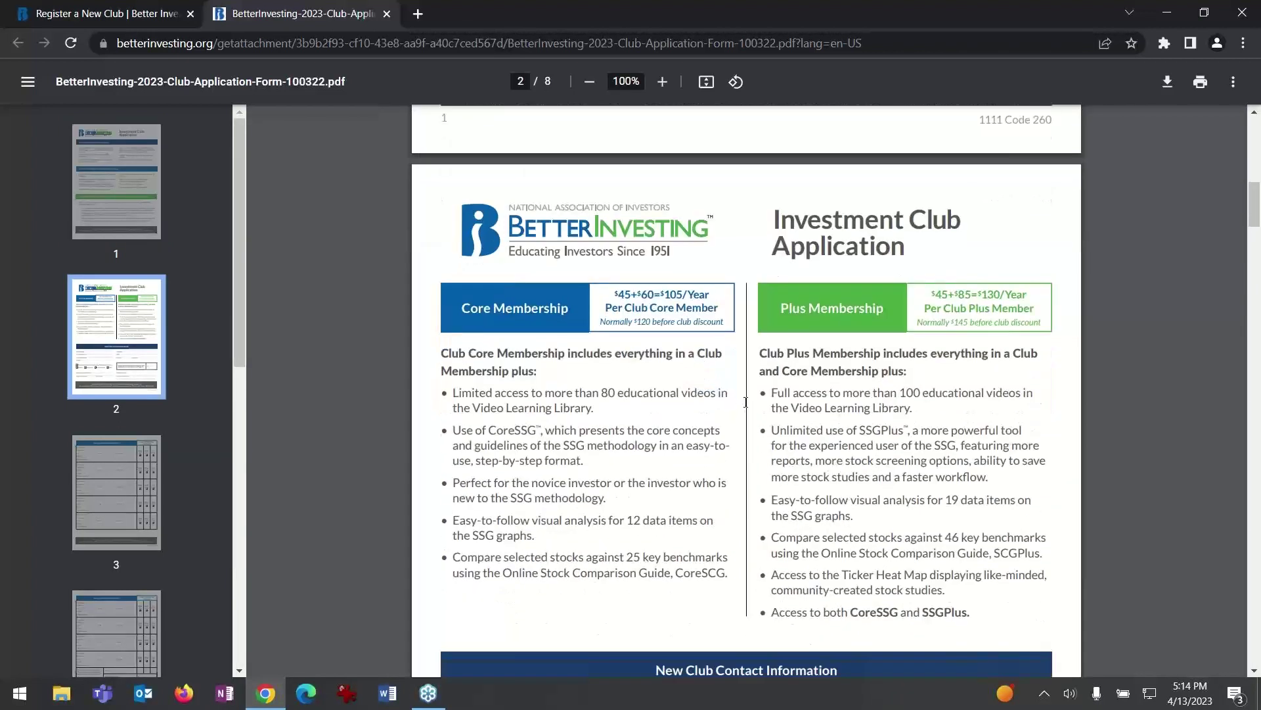
{"action": "left_click", "coordinate": [386, 15]}
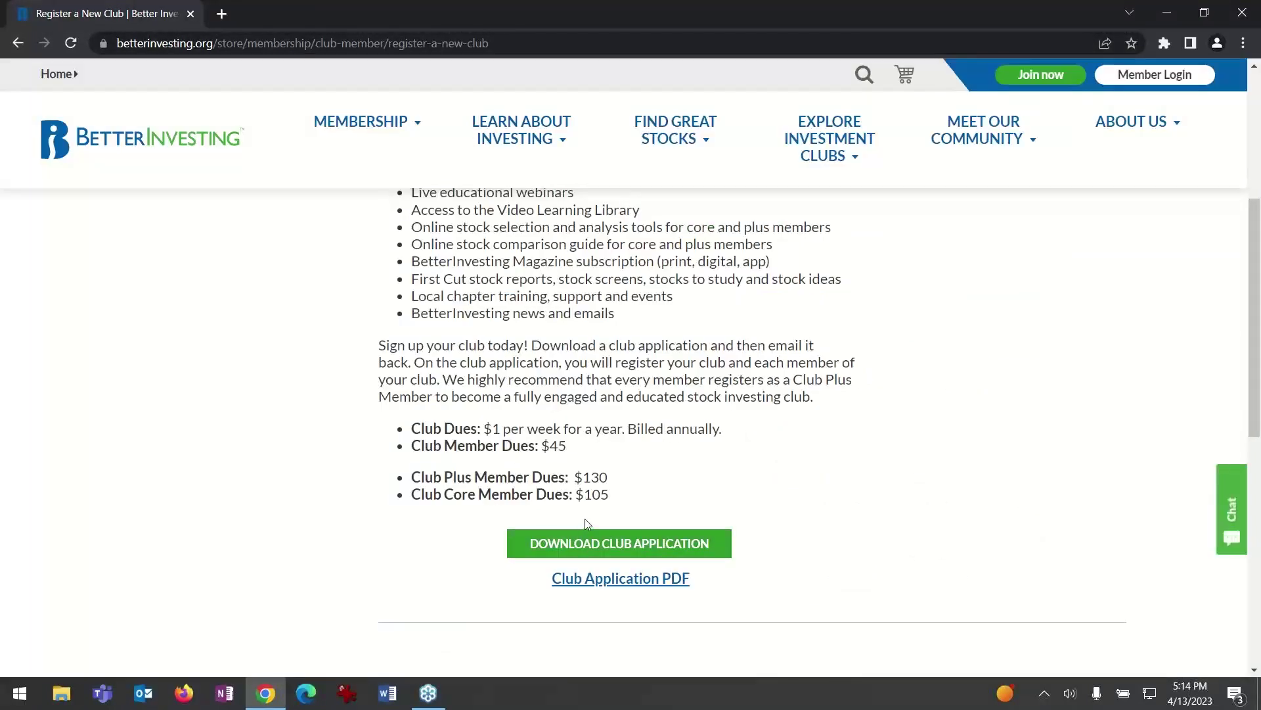
{"action": "scroll", "coordinate": [585, 519], "scroll_direction": "up", "scroll_amount": 1}
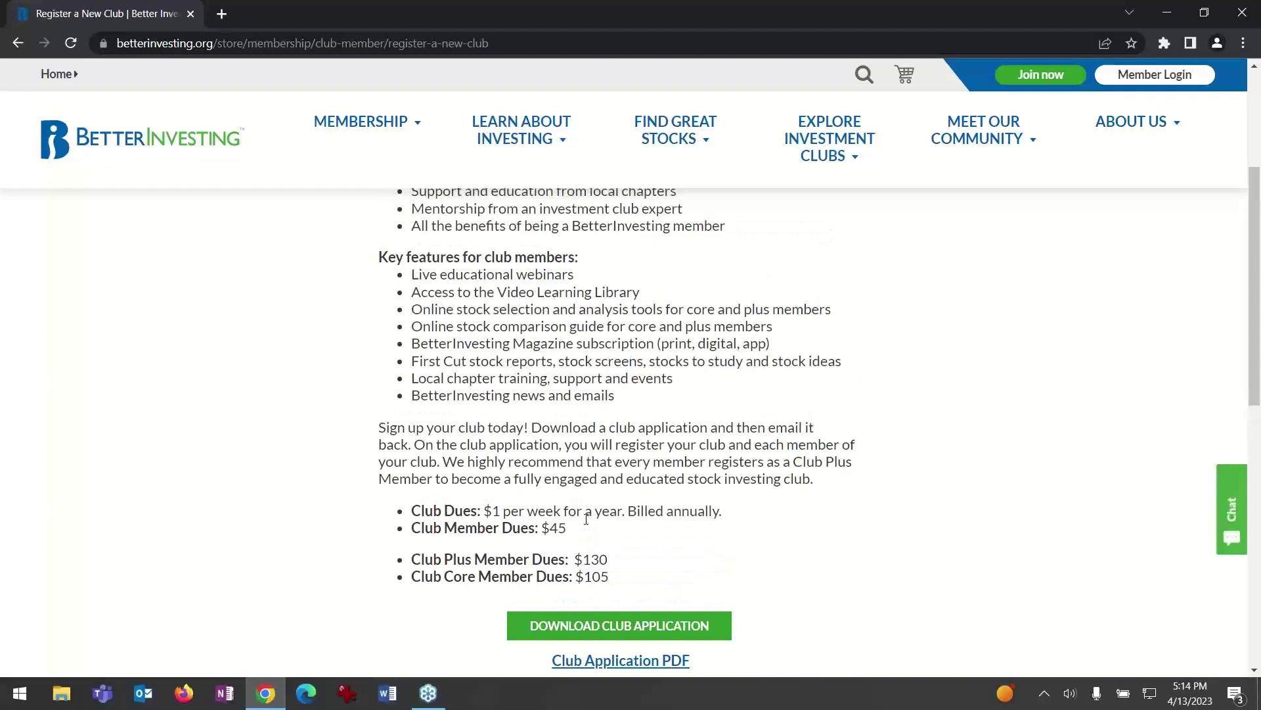
{"action": "scroll", "coordinate": [584, 519], "scroll_direction": "up", "scroll_amount": 3}
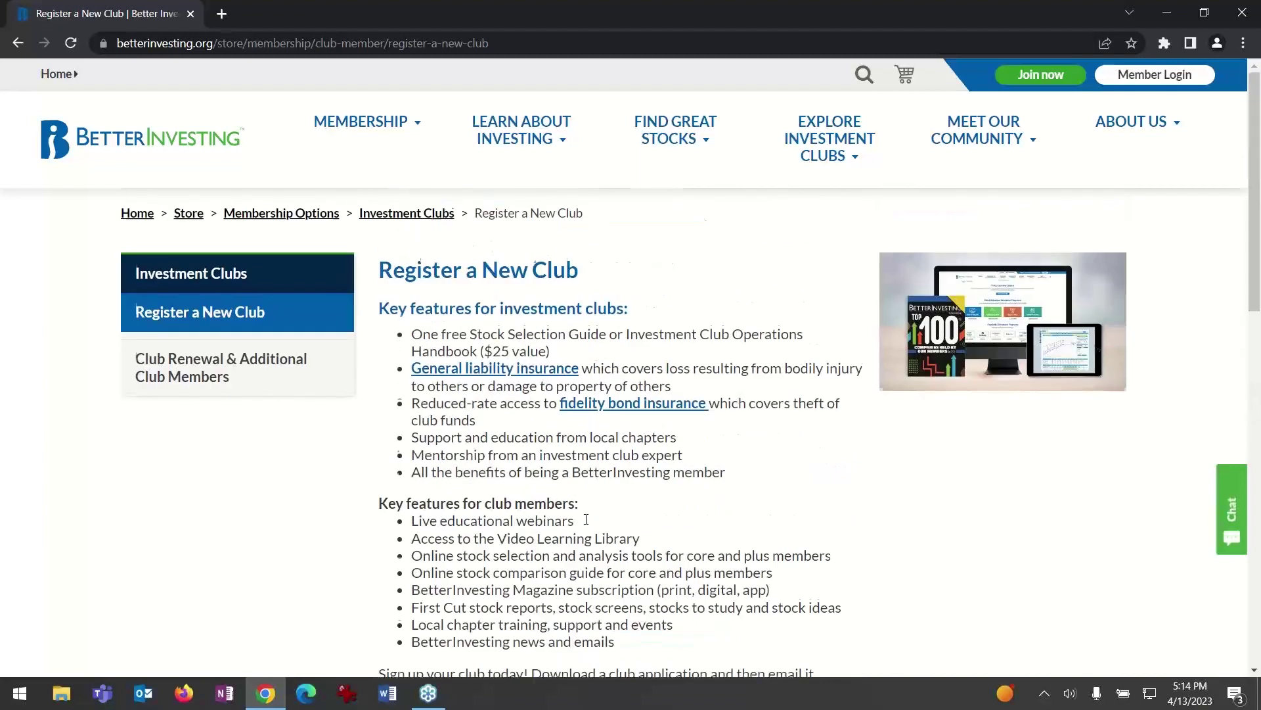
Step: Browse the MEMBERSHIP menu options, then return to the BetterInvesting homepage via the logo
{"action": "left_click", "coordinate": [389, 129]}
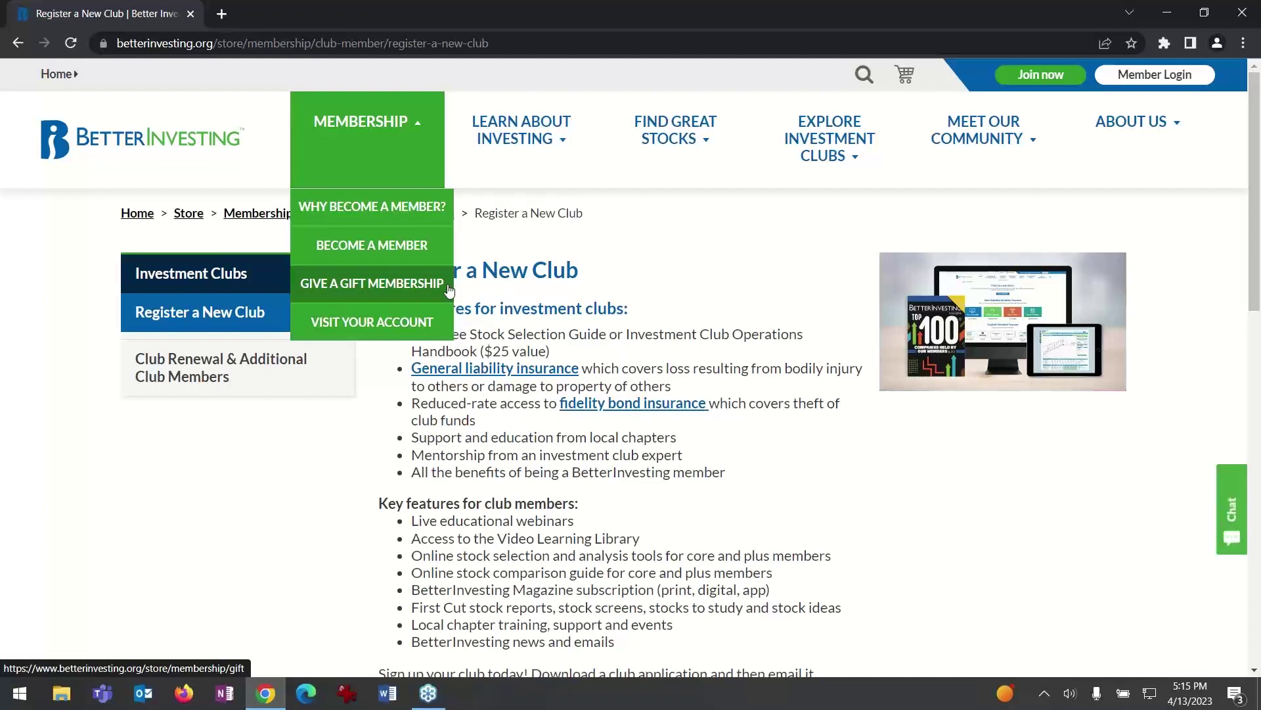
{"action": "left_click", "coordinate": [194, 152]}
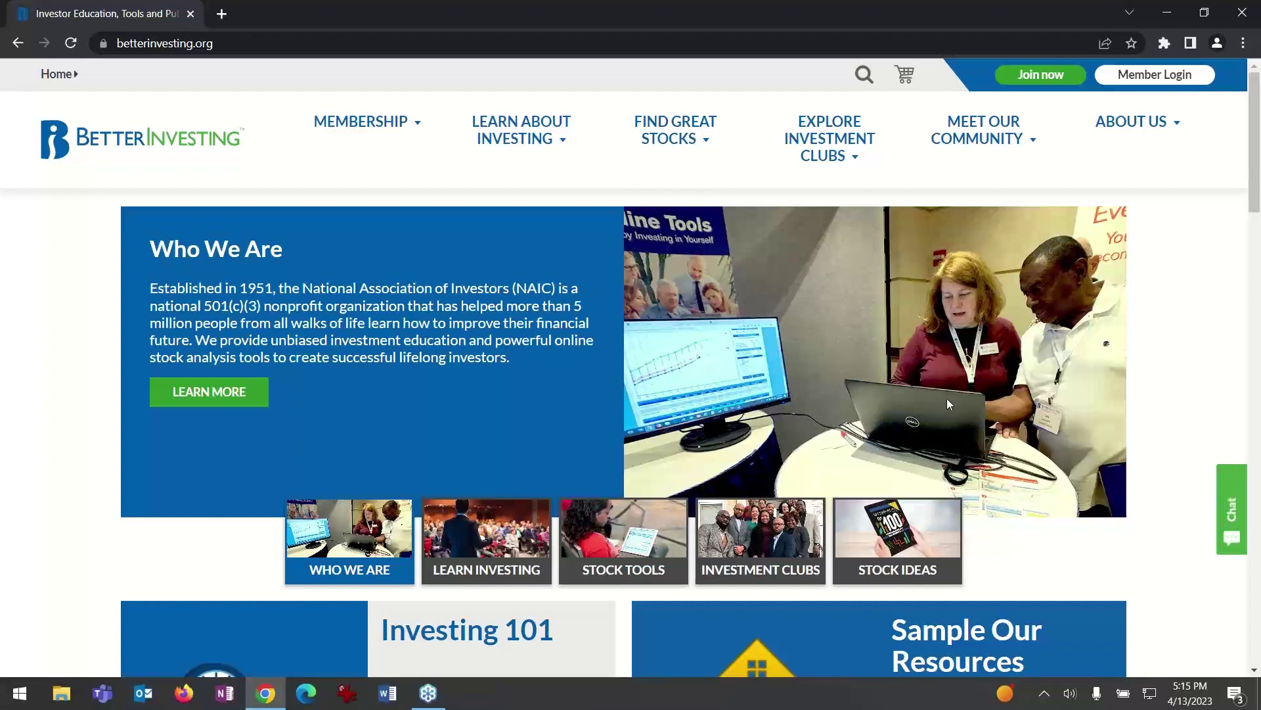
{"action": "scroll", "coordinate": [1035, 404], "scroll_direction": "down", "scroll_amount": 5}
{"action": "scroll", "coordinate": [1036, 405], "scroll_direction": "down", "scroll_amount": 3}
{"action": "scroll", "coordinate": [1035, 405], "scroll_direction": "down", "scroll_amount": 4}
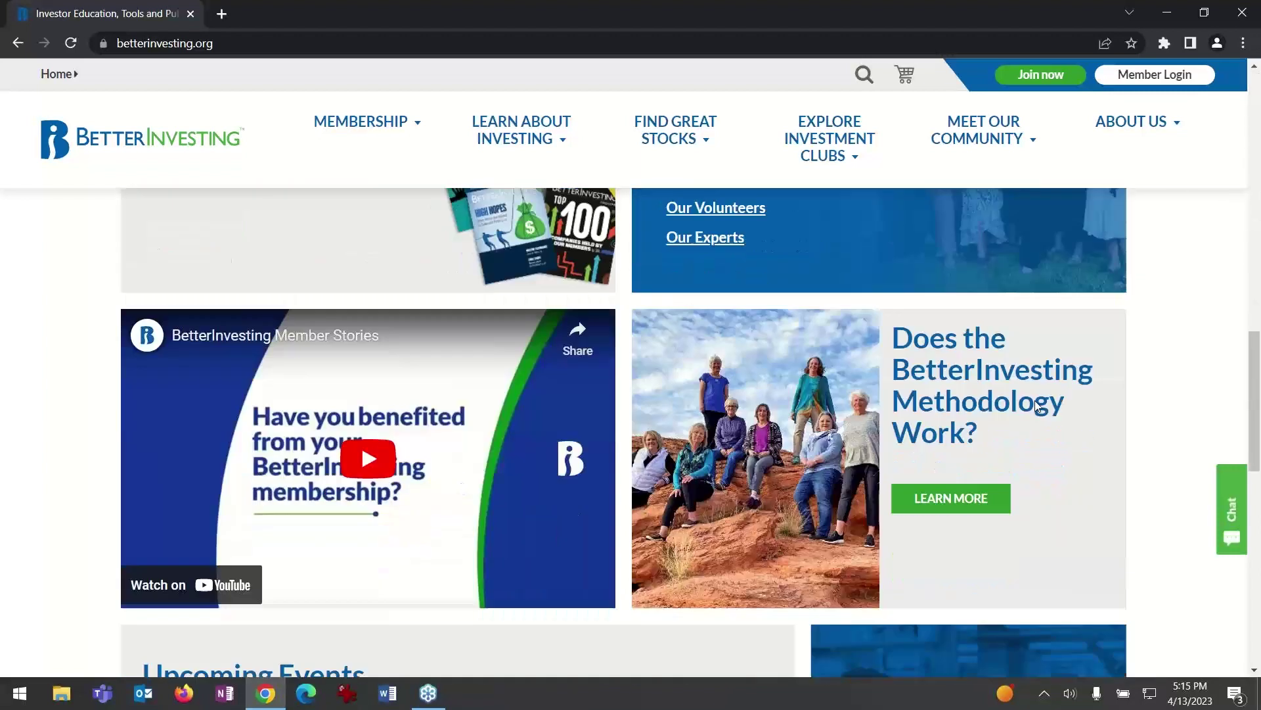
{"action": "scroll", "coordinate": [1035, 404], "scroll_direction": "down", "scroll_amount": 3}
{"action": "scroll", "coordinate": [1035, 404], "scroll_direction": "down", "scroll_amount": 4}
{"action": "scroll", "coordinate": [1035, 404], "scroll_direction": "down", "scroll_amount": 1}
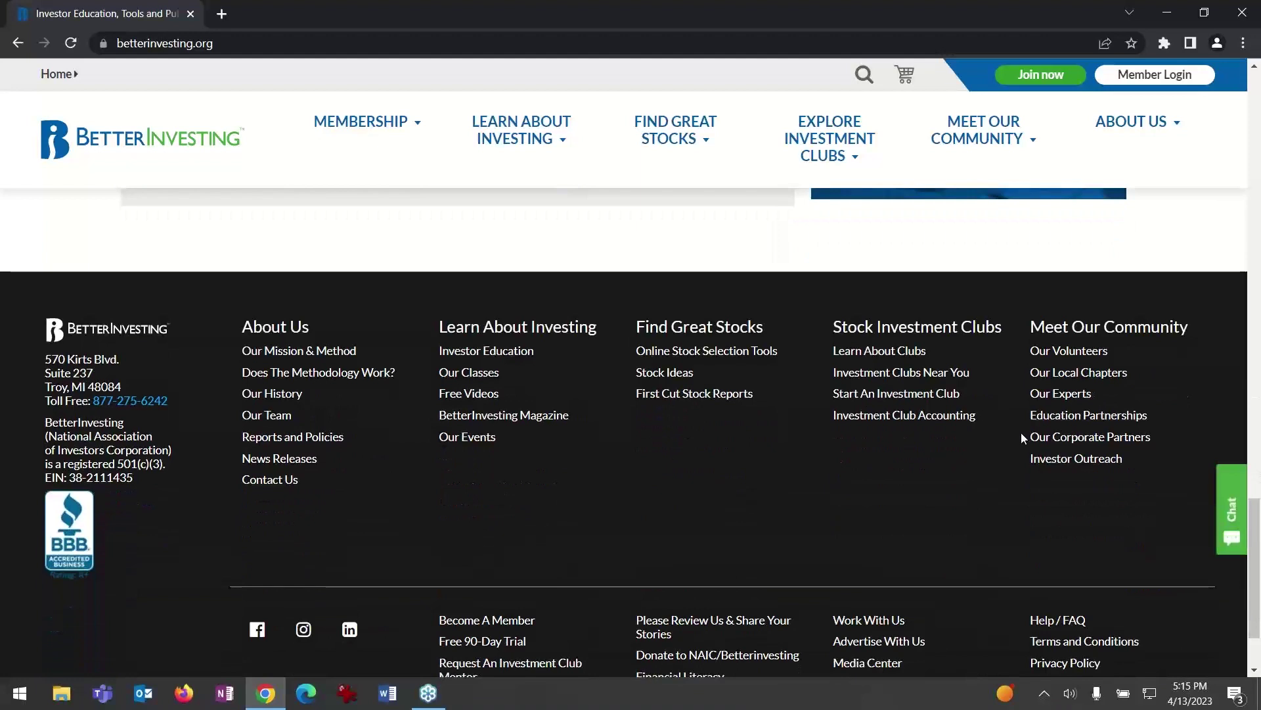
{"action": "scroll", "coordinate": [1022, 433], "scroll_direction": "down", "scroll_amount": 1}
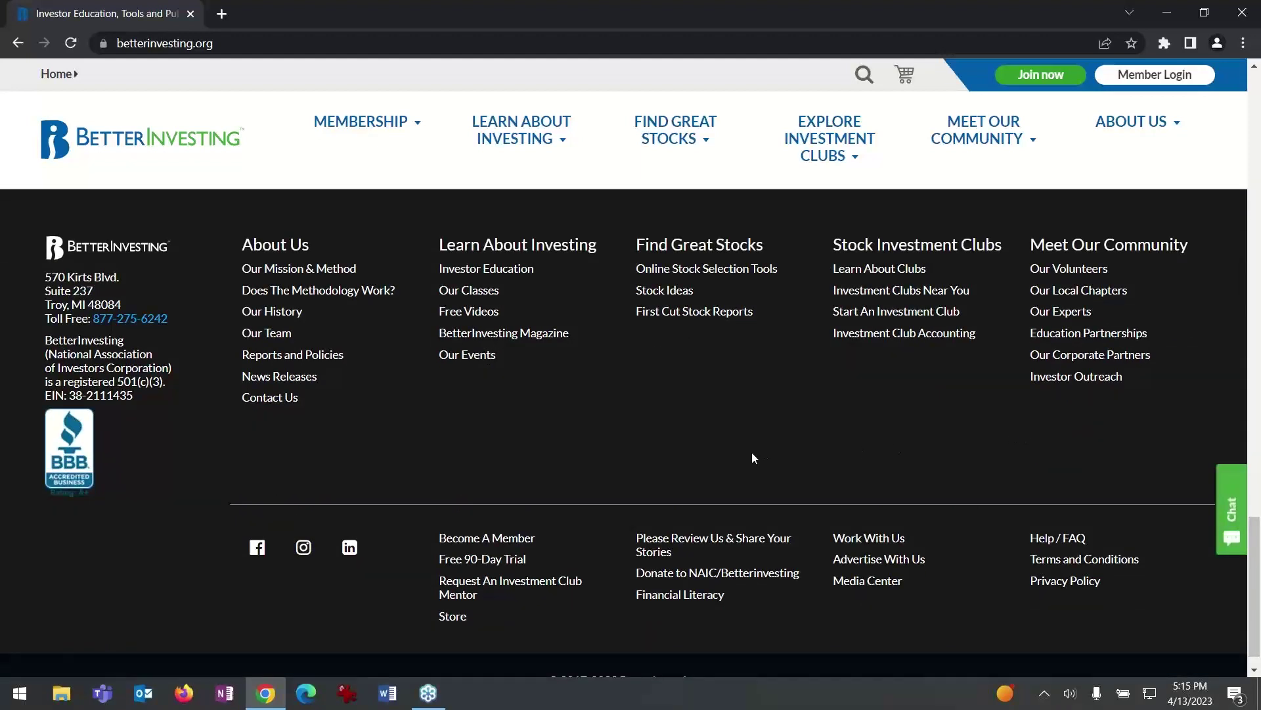
{"action": "scroll", "coordinate": [753, 453], "scroll_direction": "down", "scroll_amount": 1}
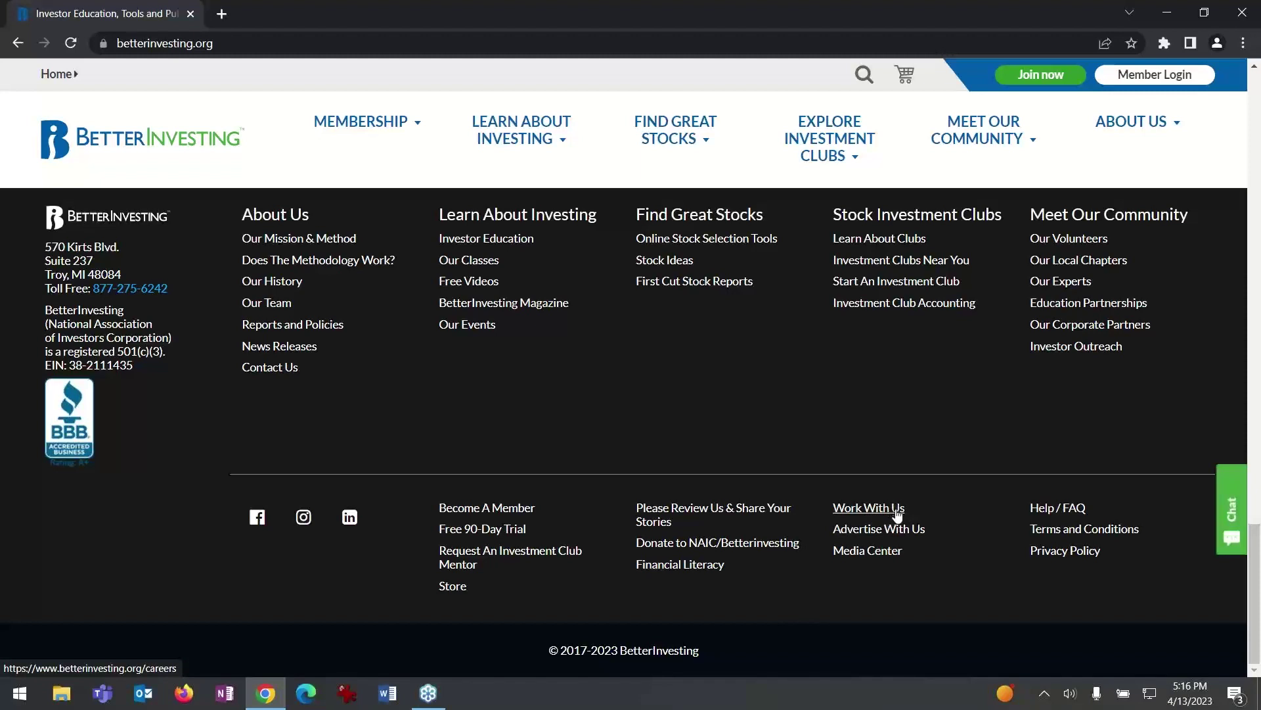
Step: Open Help / FAQ from the footer and view all Help Center topic categories
{"action": "left_click", "coordinate": [1058, 509]}
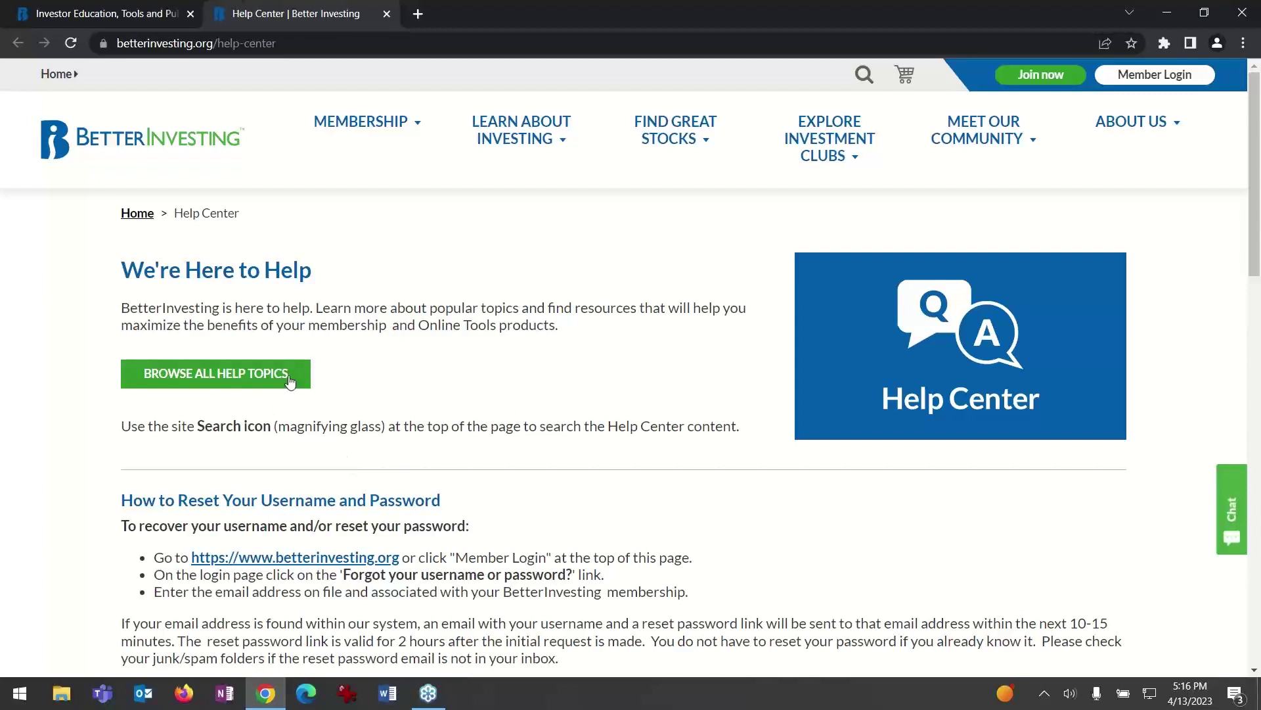
{"action": "left_click", "coordinate": [251, 383]}
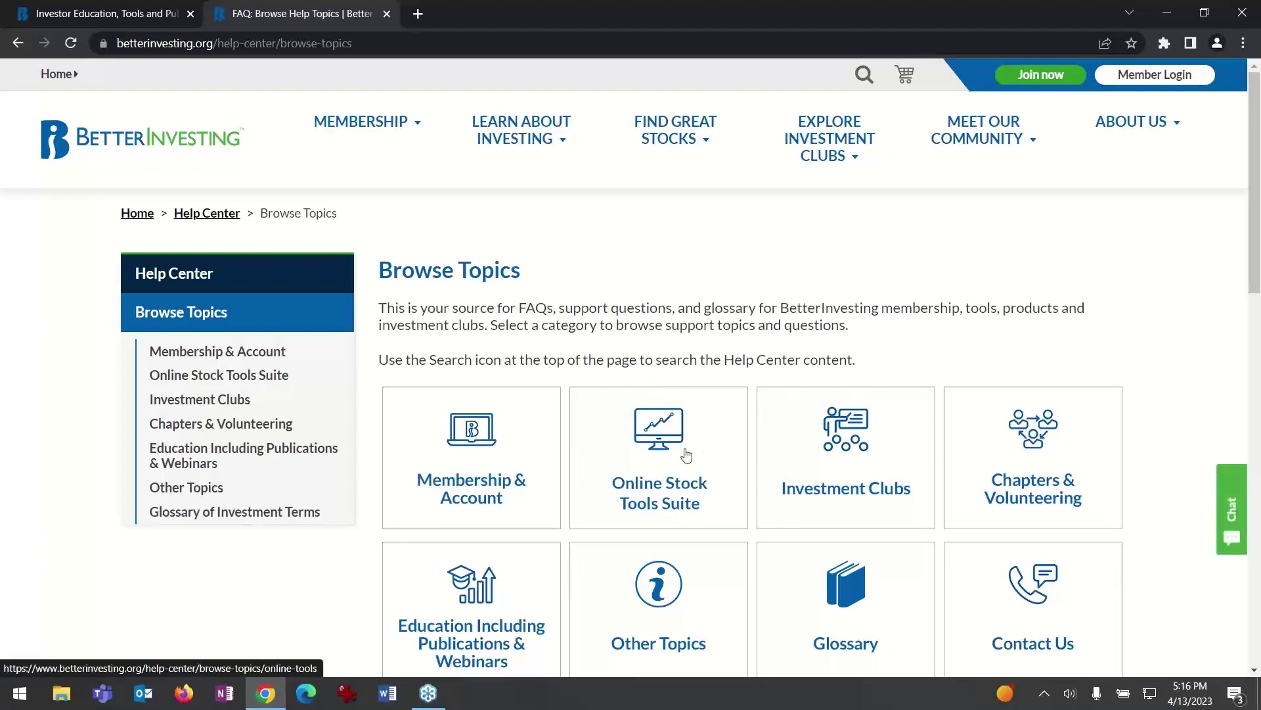
{"action": "scroll", "coordinate": [688, 455], "scroll_direction": "down", "scroll_amount": 1}
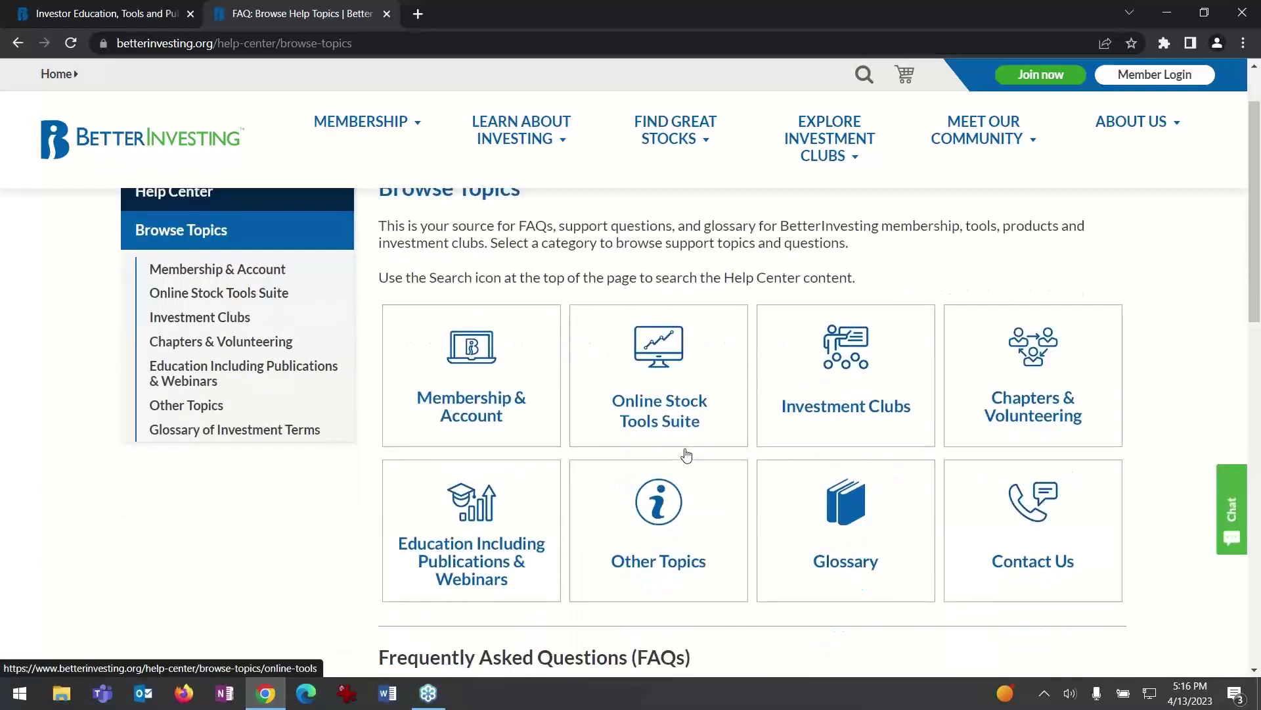